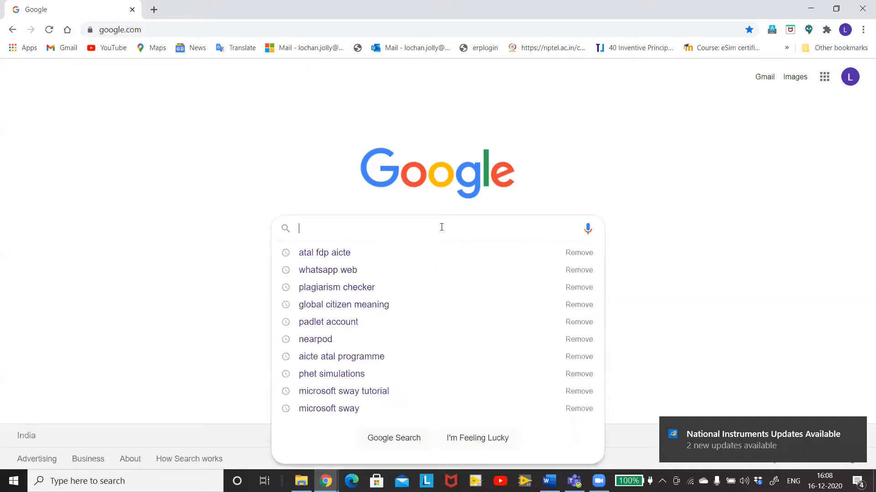
Search the web for "nearpod" and open the nearpod.com website from the results
{"action": "type", "text": "near"}
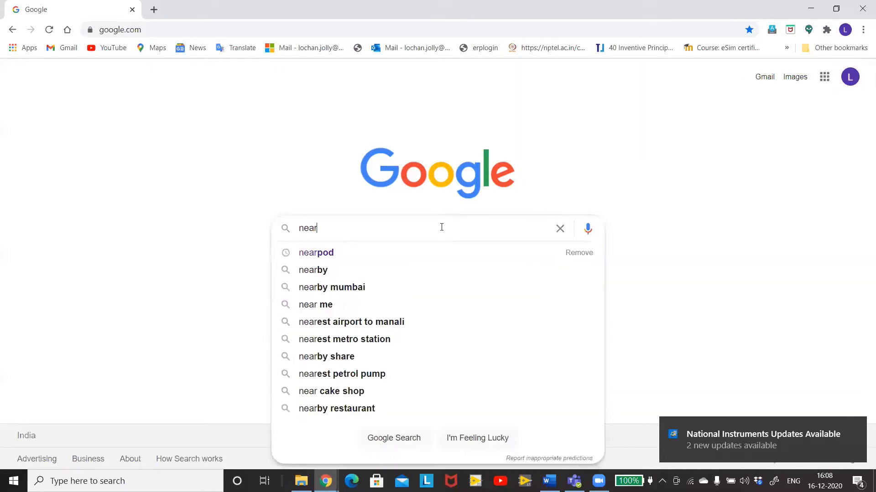
{"action": "type", "text": "pod"}
{"action": "key", "text": "Return"}
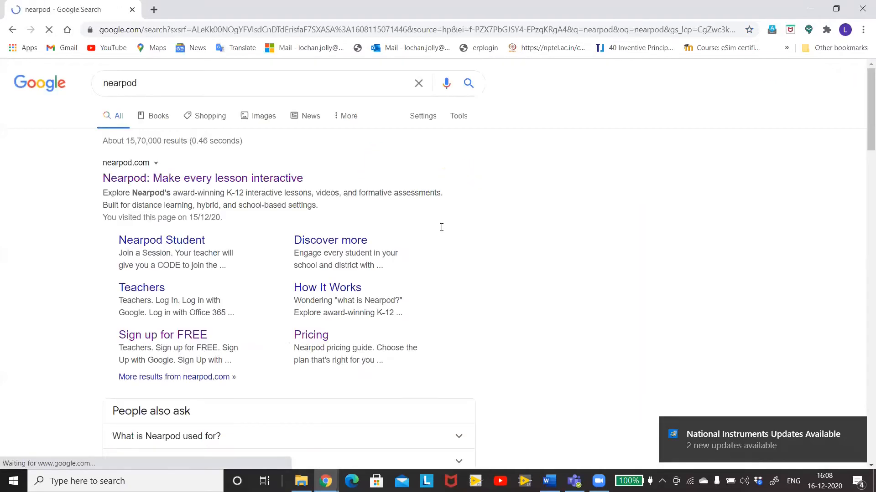
{"action": "left_click", "coordinate": [133, 165]}
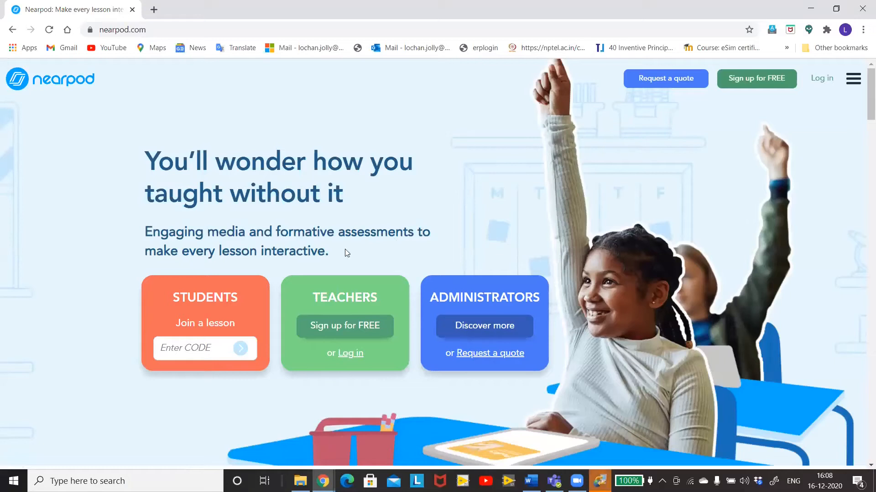
Sign up for free as a teacher using the Google account
{"action": "left_click", "coordinate": [337, 332]}
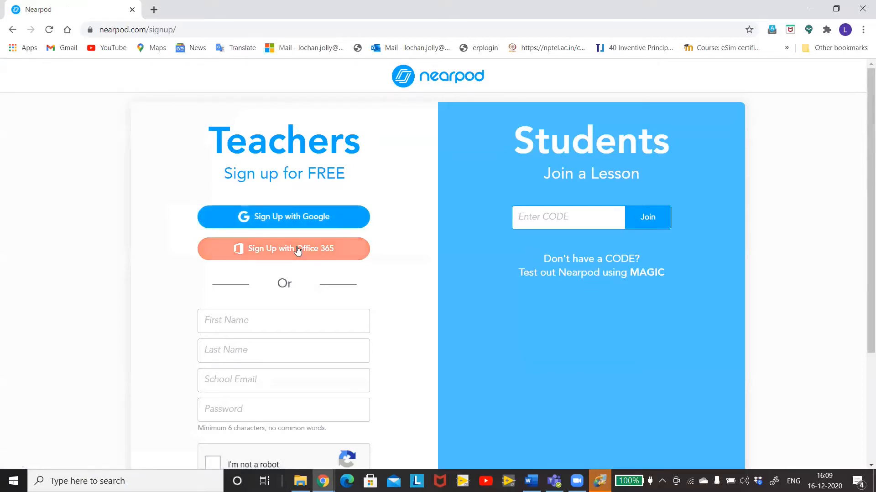
{"action": "left_click", "coordinate": [288, 219]}
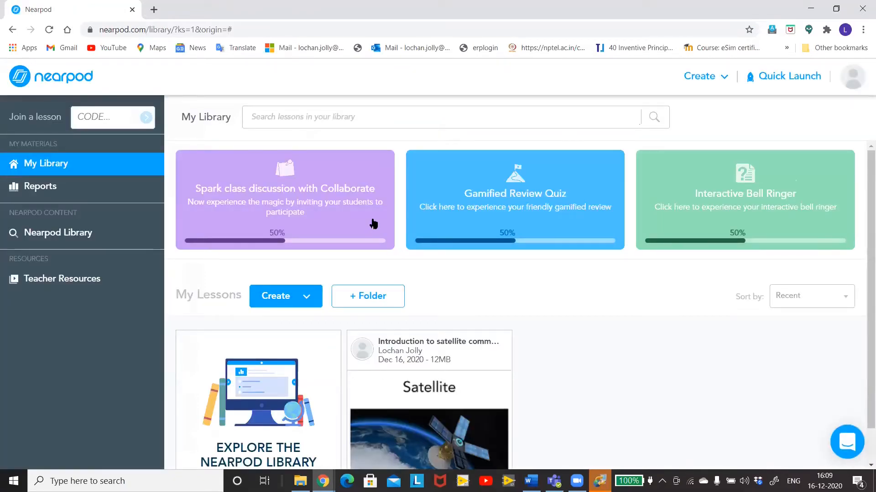
Start a new lesson through the Google Slides option, choosing to create it in Nearpod
{"action": "left_click", "coordinate": [719, 77]}
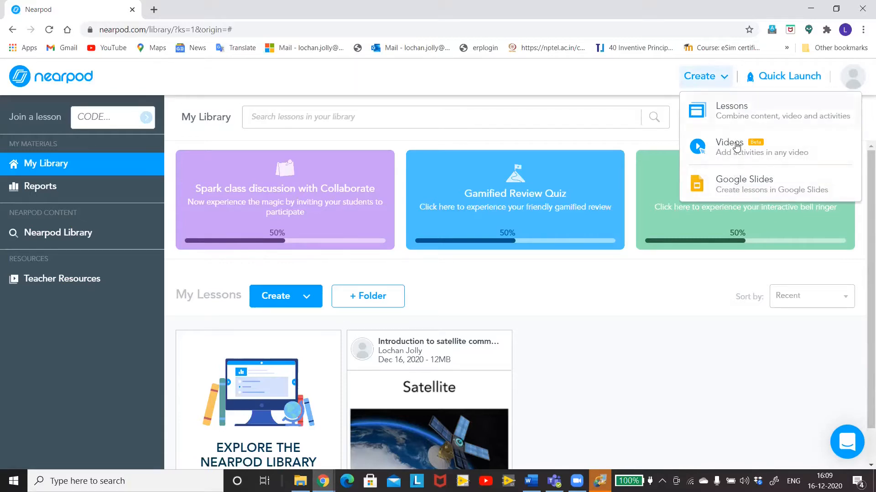
{"action": "left_click", "coordinate": [735, 179]}
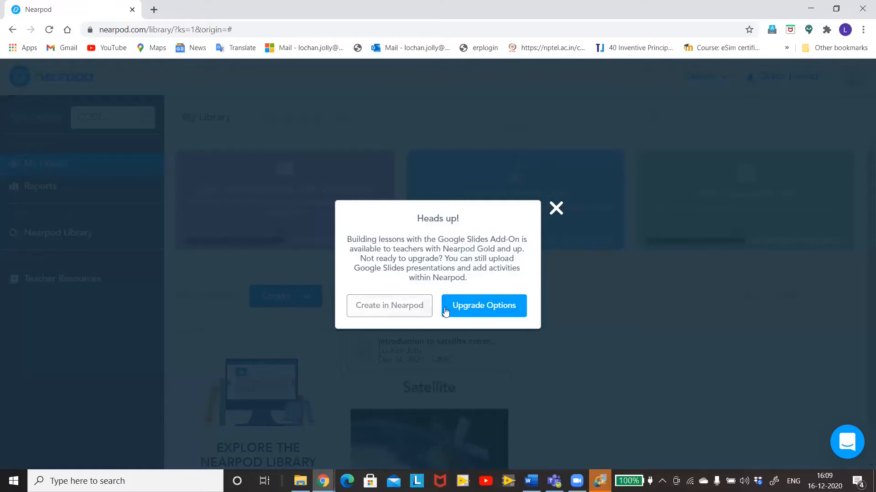
{"action": "left_click", "coordinate": [404, 308]}
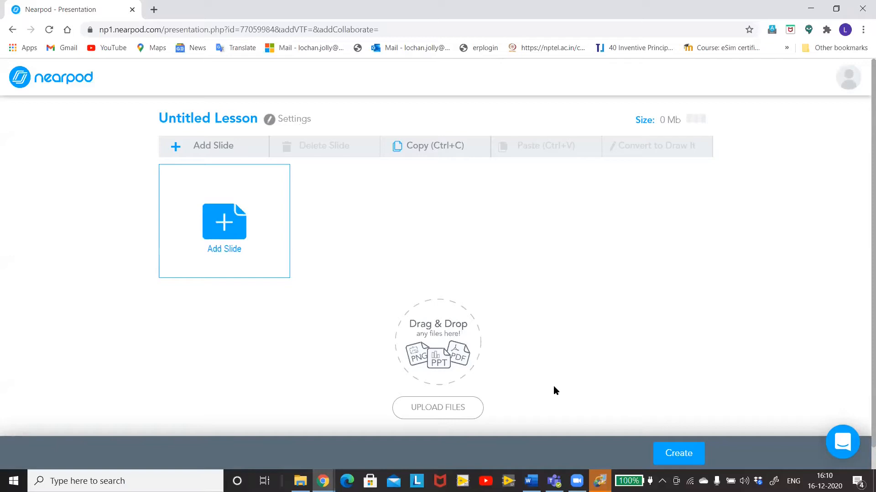
Examine the content and activity types that can be added as slides to the untitled lesson
{"action": "left_click", "coordinate": [226, 226]}
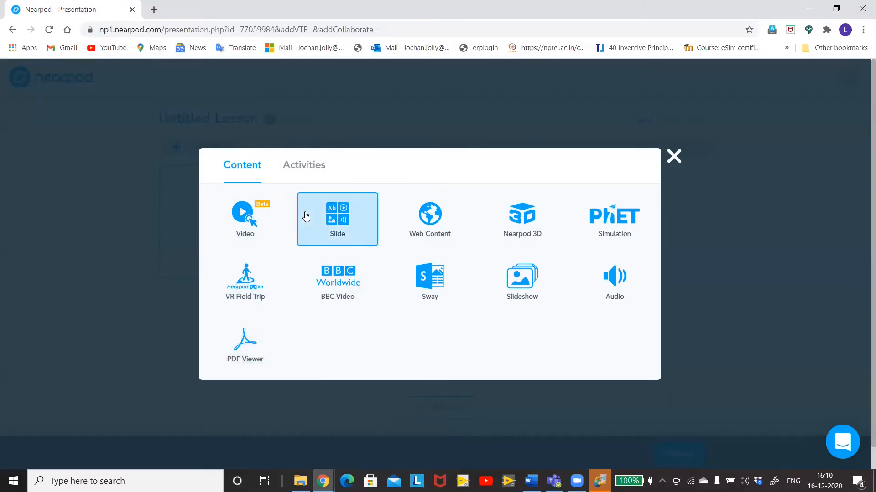
{"action": "left_click", "coordinate": [299, 166]}
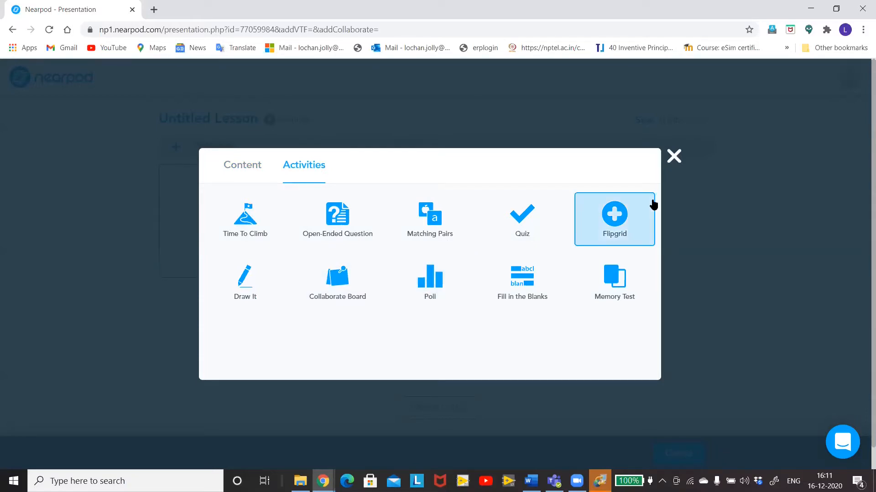
{"action": "left_click", "coordinate": [675, 157]}
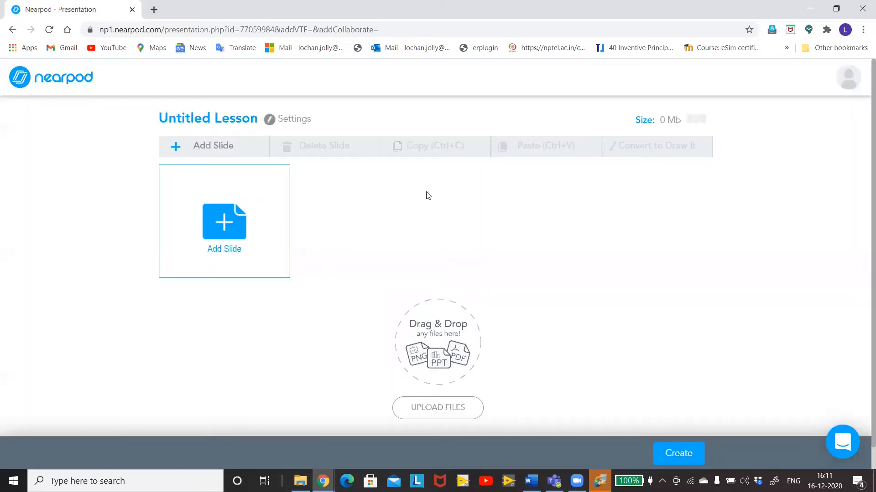
Add a content slide to the lesson and title it "Introduction to satellite communication"
{"action": "left_click", "coordinate": [232, 232]}
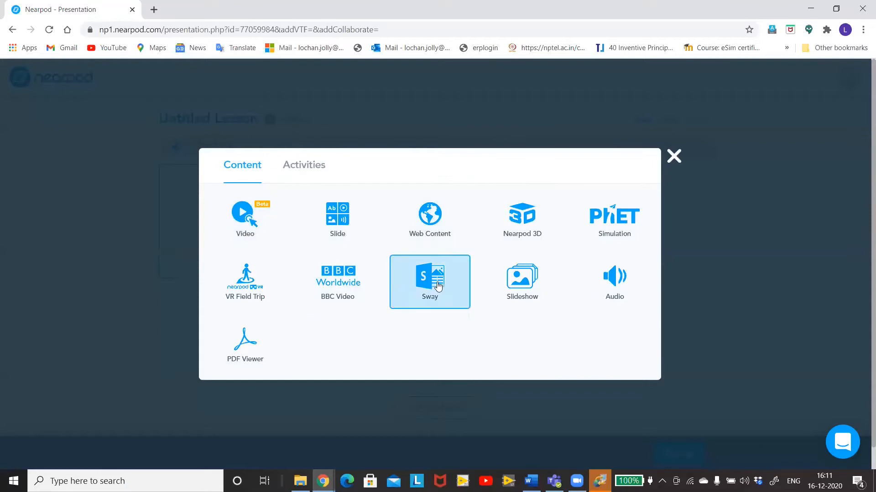
{"action": "left_click", "coordinate": [338, 221]}
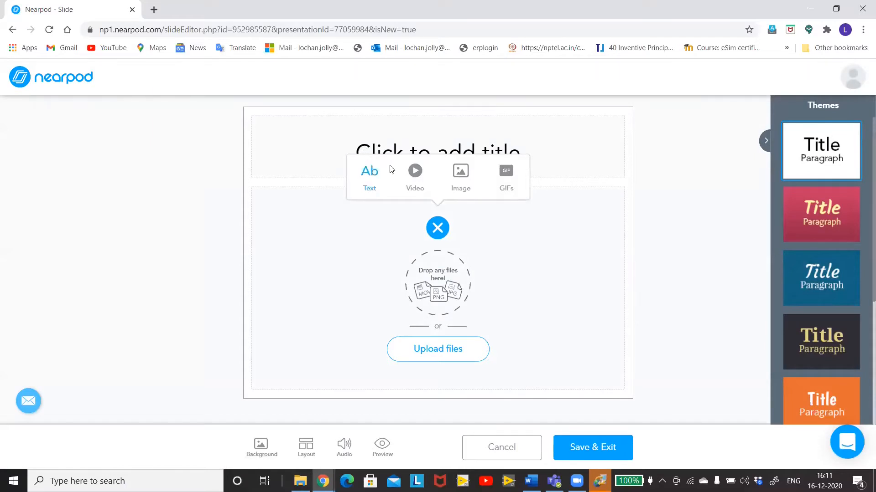
{"action": "left_click", "coordinate": [373, 170]}
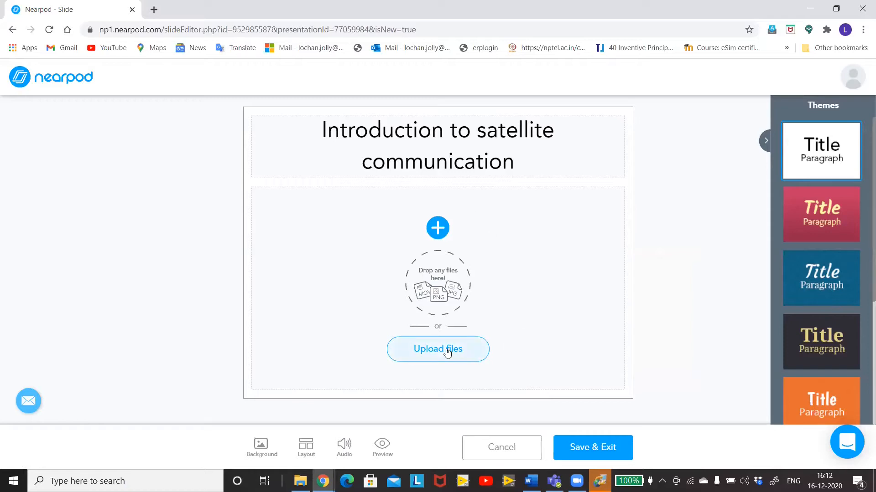
Insert the second image from a web image search for "satellite" into the slide's body and save the slide
{"action": "left_click", "coordinate": [439, 227]}
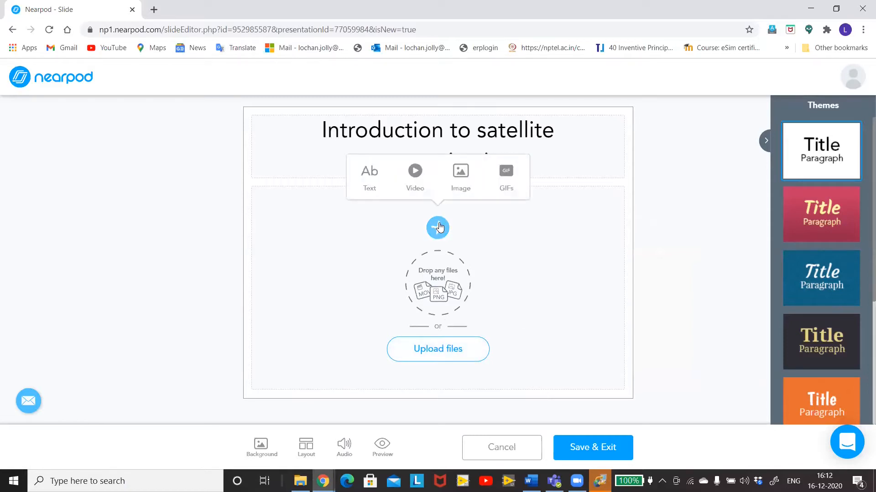
{"action": "left_click", "coordinate": [460, 176]}
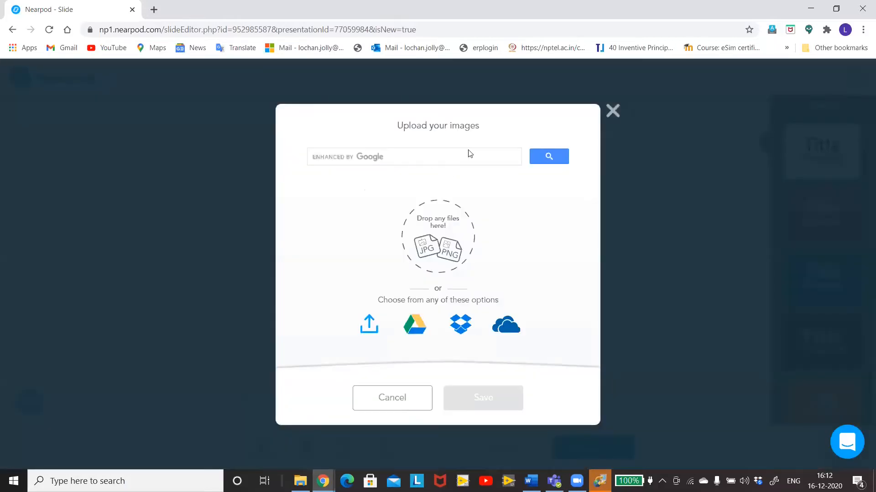
{"action": "left_click", "coordinate": [460, 153]}
{"action": "type", "text": "satellite"}
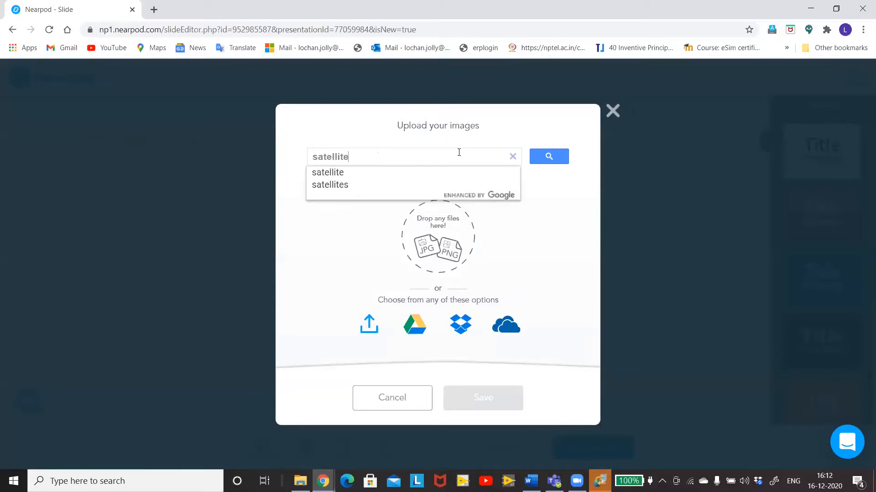
{"action": "left_click", "coordinate": [342, 177]}
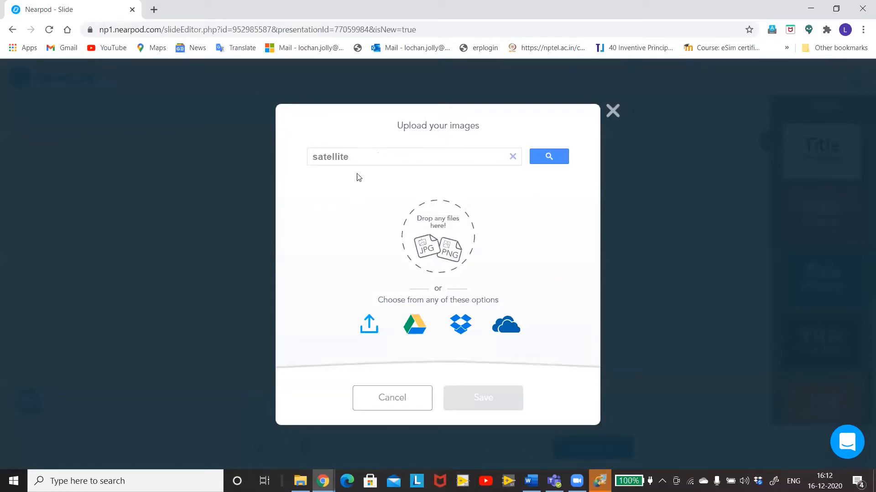
{"action": "left_click", "coordinate": [549, 161]}
{"action": "left_click", "coordinate": [550, 164]}
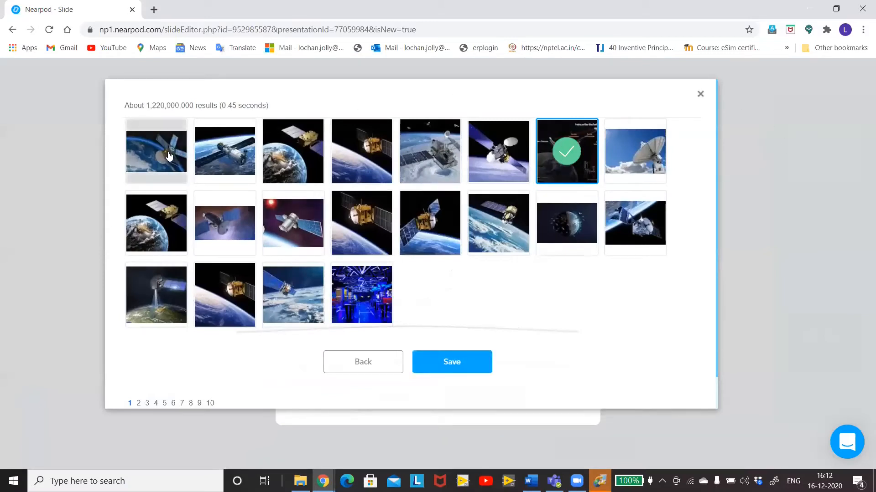
{"action": "left_click", "coordinate": [217, 158]}
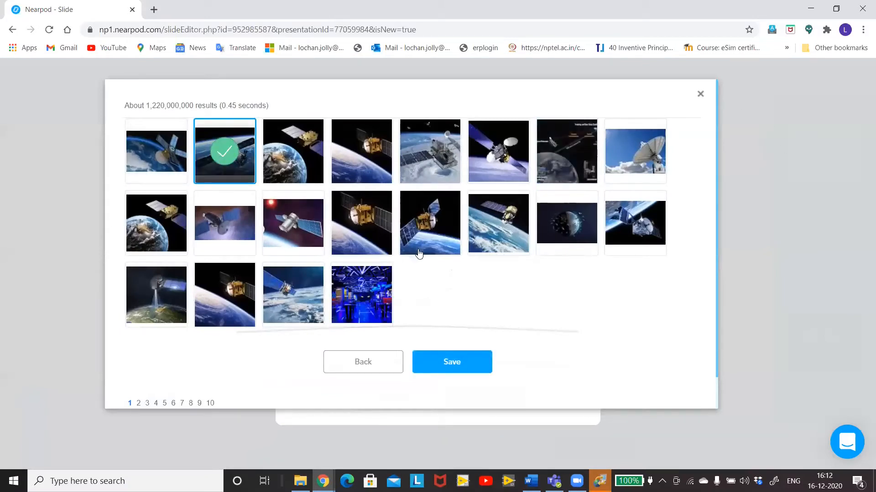
{"action": "left_click", "coordinate": [451, 362]}
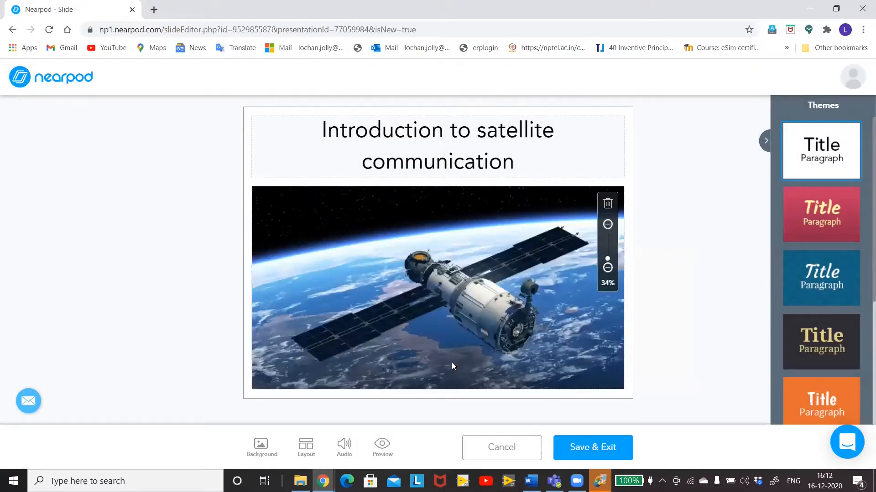
{"action": "left_click", "coordinate": [592, 451]}
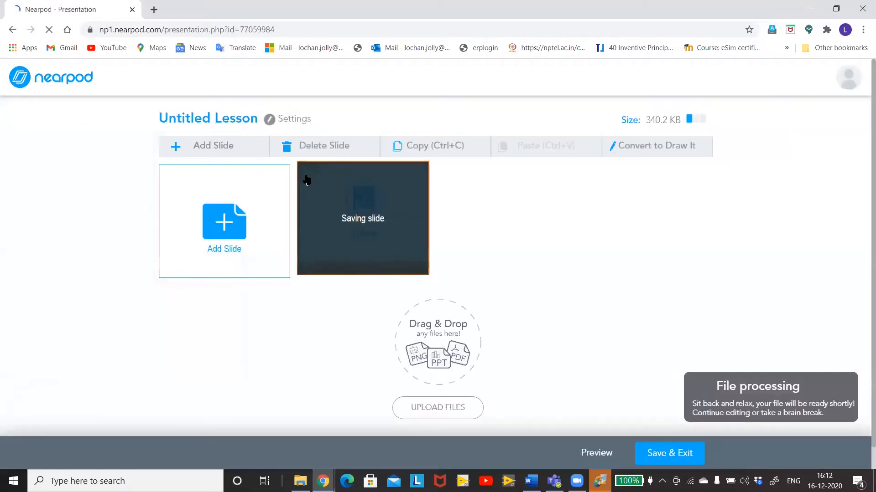
Start adding a video slide to the lesson and search YouTube for "satellite communication animation"
{"action": "left_click", "coordinate": [223, 219]}
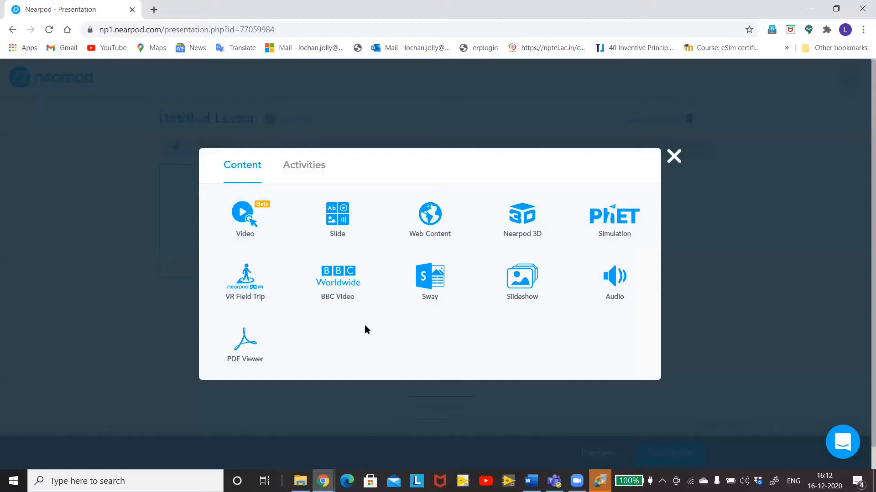
{"action": "left_click", "coordinate": [238, 221]}
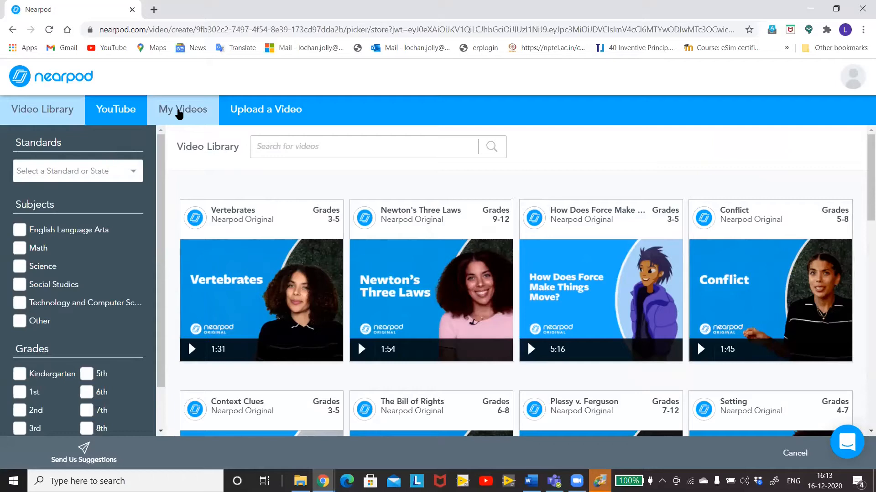
{"action": "left_click", "coordinate": [116, 112]}
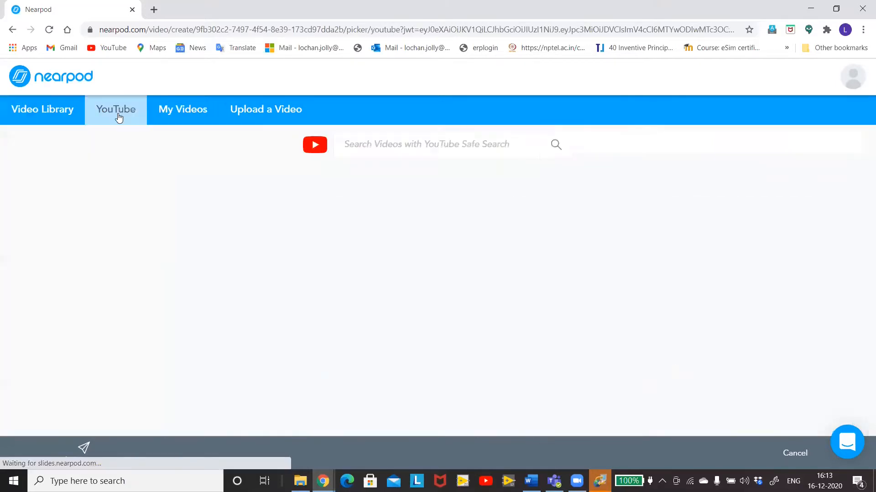
{"action": "type", "text": "introduction to satellite communication"}
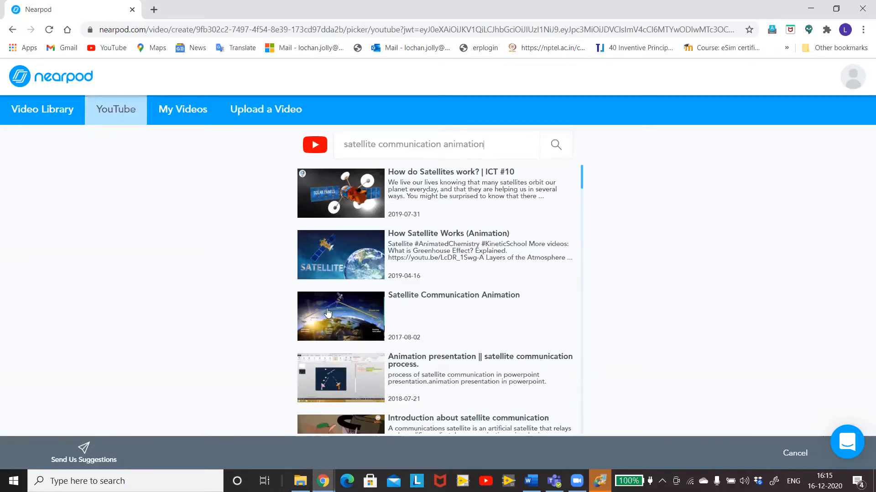
Preview the YouTube video "How Satellite Works (Animation)" and add it to the lesson
{"action": "left_click", "coordinate": [325, 258]}
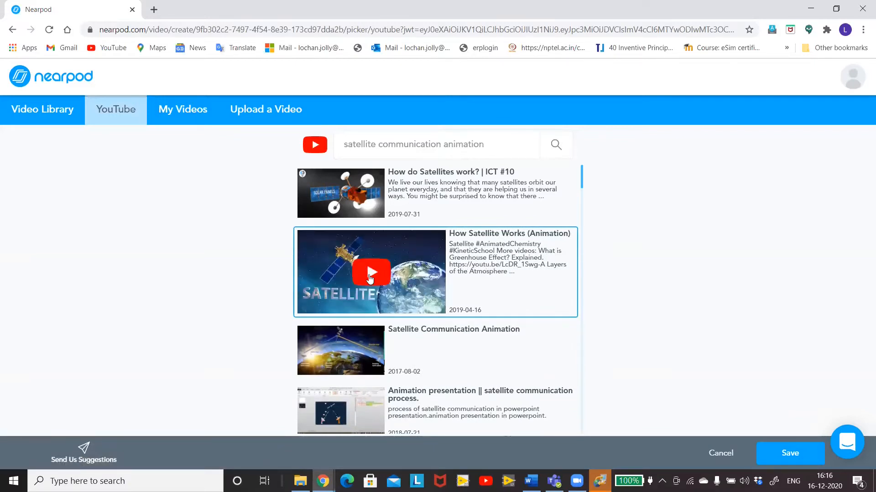
{"action": "left_click", "coordinate": [370, 276]}
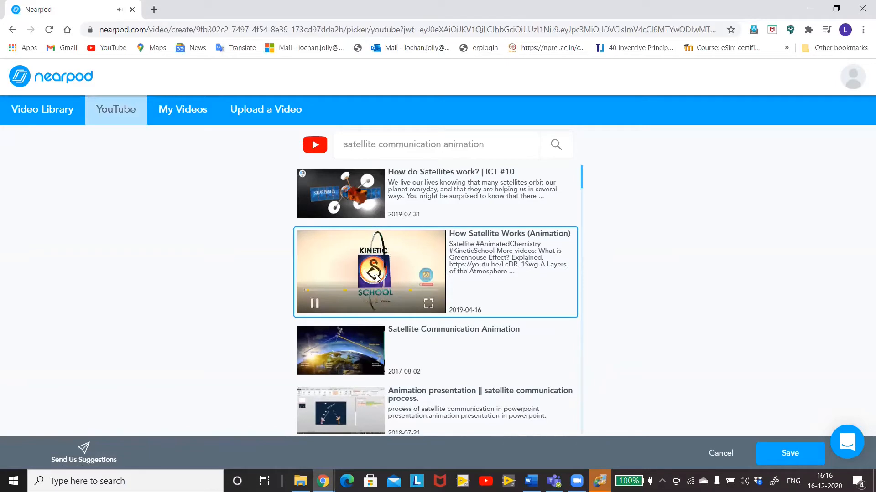
{"action": "left_click", "coordinate": [314, 303]}
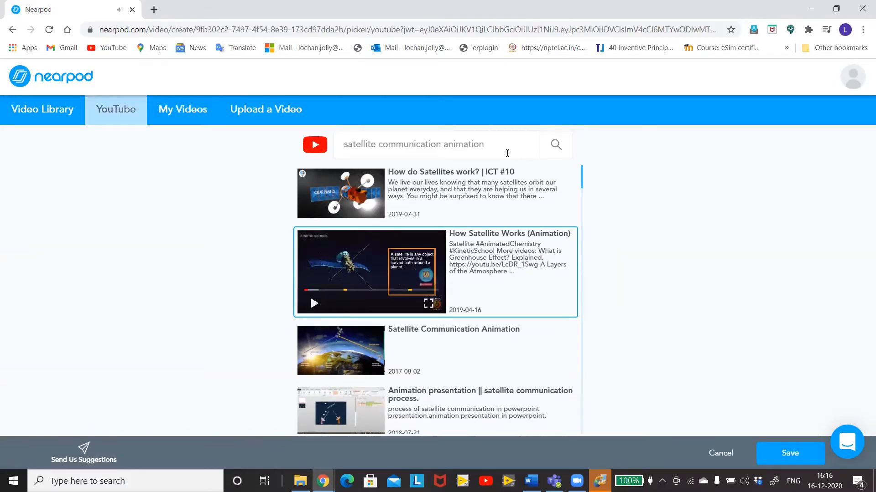
{"action": "left_click", "coordinate": [780, 462]}
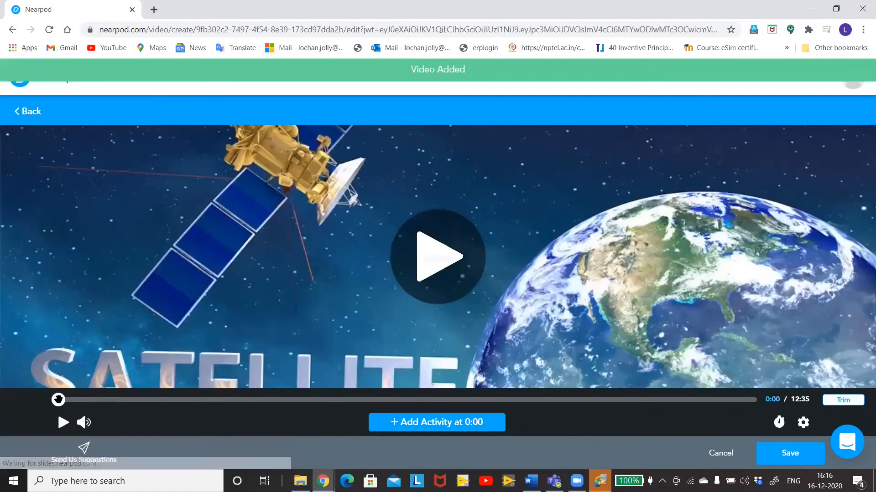
Trim the satellite video to the section from 0:08 to 3:39
{"action": "left_click", "coordinate": [60, 402]}
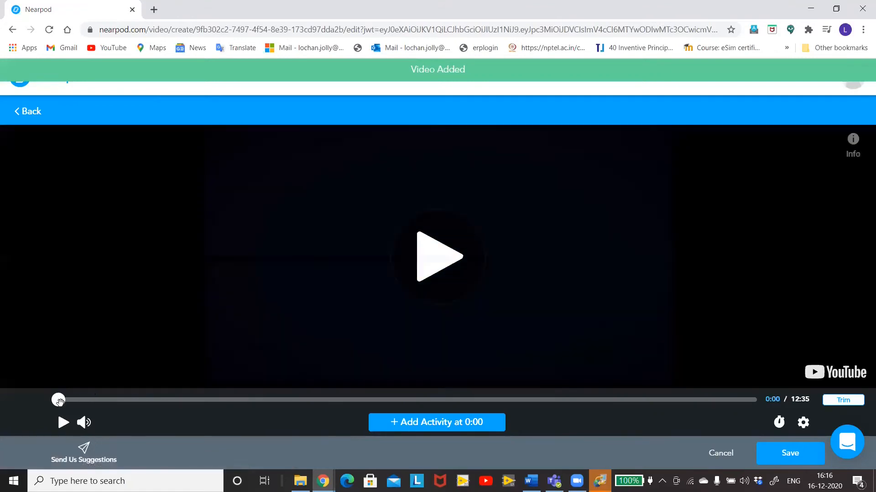
{"action": "left_click_drag", "start_coordinate": [60, 403], "coordinate": [78, 401]}
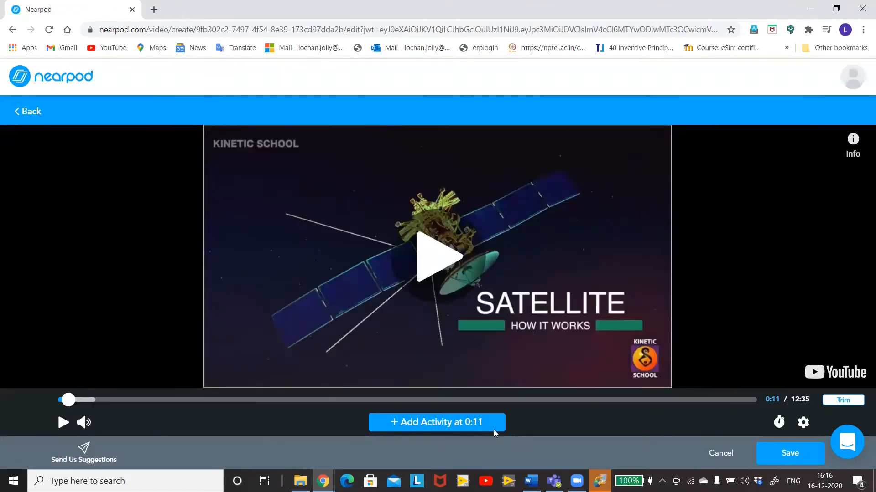
{"action": "left_click", "coordinate": [843, 400]}
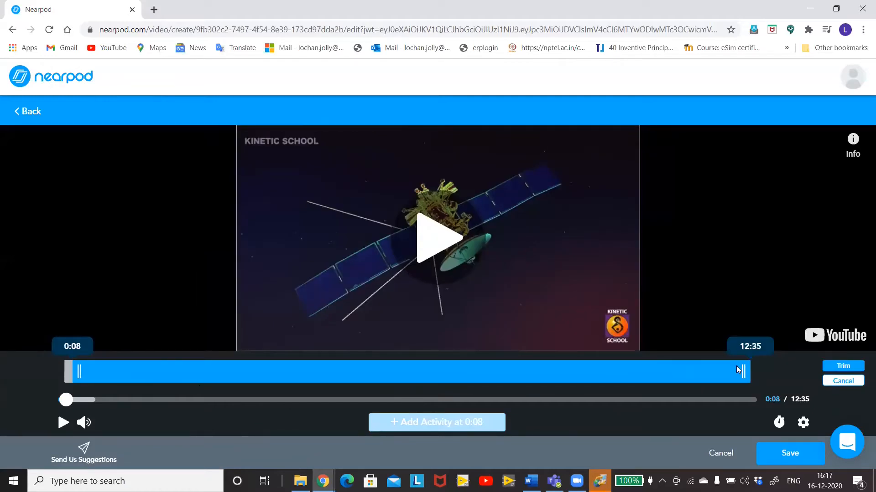
{"action": "left_click_drag", "start_coordinate": [743, 372], "coordinate": [260, 372]}
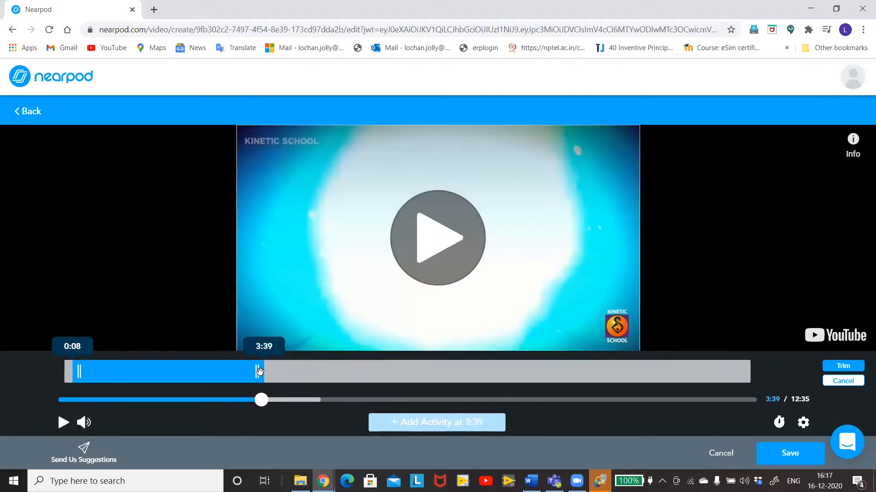
{"action": "left_click", "coordinate": [843, 367]}
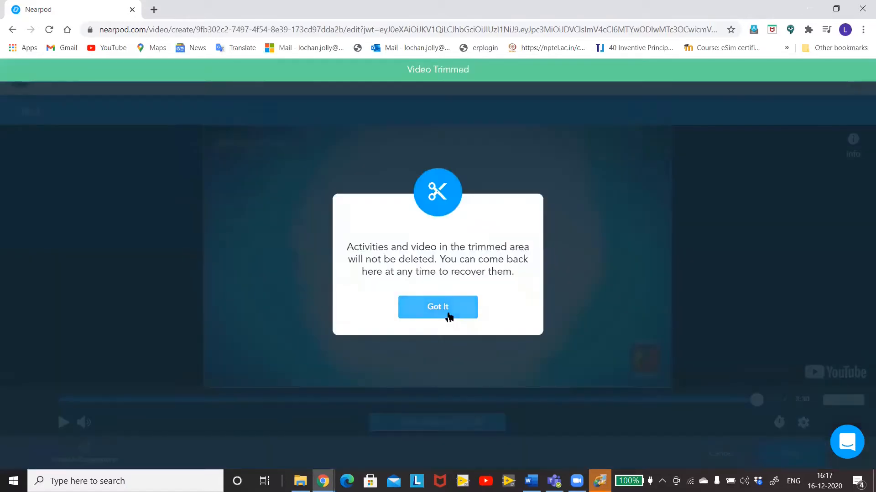
Play back the trimmed satellite video and save it to the lesson
{"action": "left_click", "coordinate": [447, 313]}
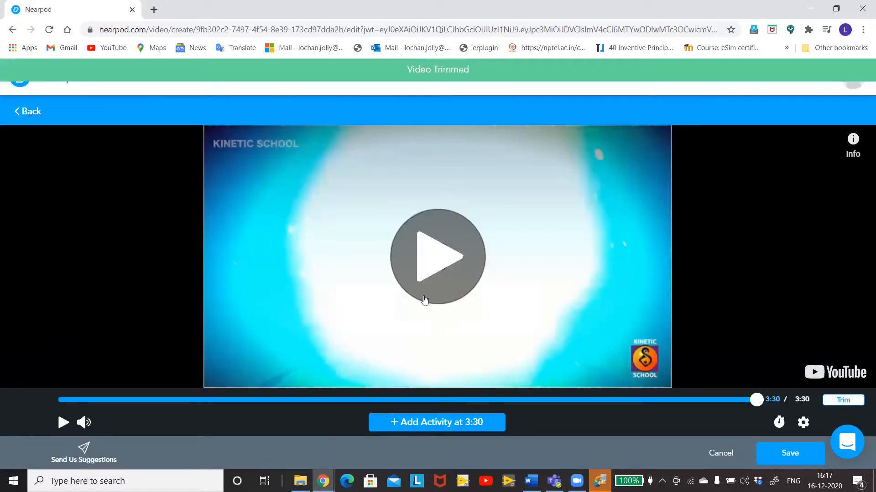
{"action": "left_click", "coordinate": [433, 272]}
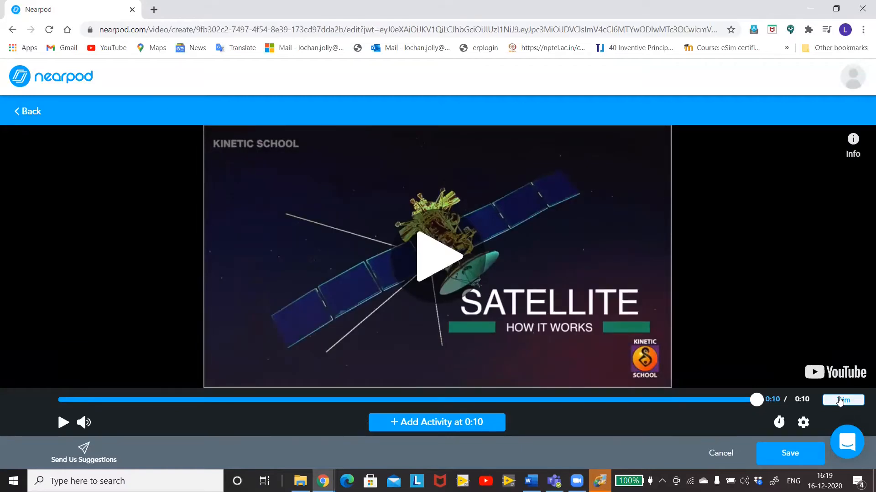
{"action": "left_click", "coordinate": [840, 405]}
{"action": "left_click", "coordinate": [63, 422]}
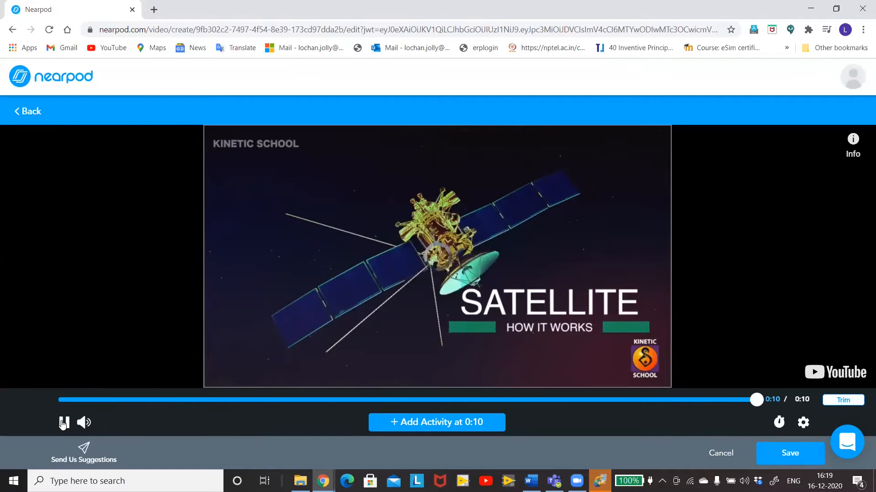
{"action": "left_click", "coordinate": [793, 454]}
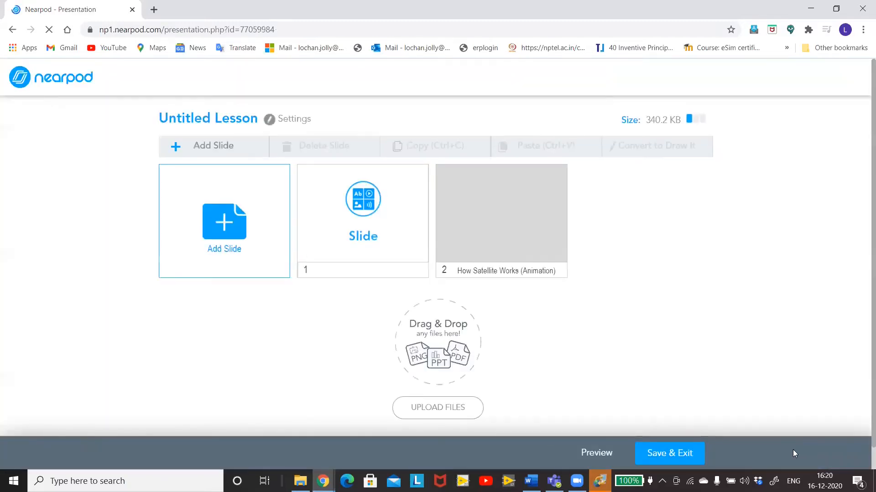
Add a slideshow to the lesson by uploading a file from the computer's Desktop
{"action": "left_click", "coordinate": [229, 224]}
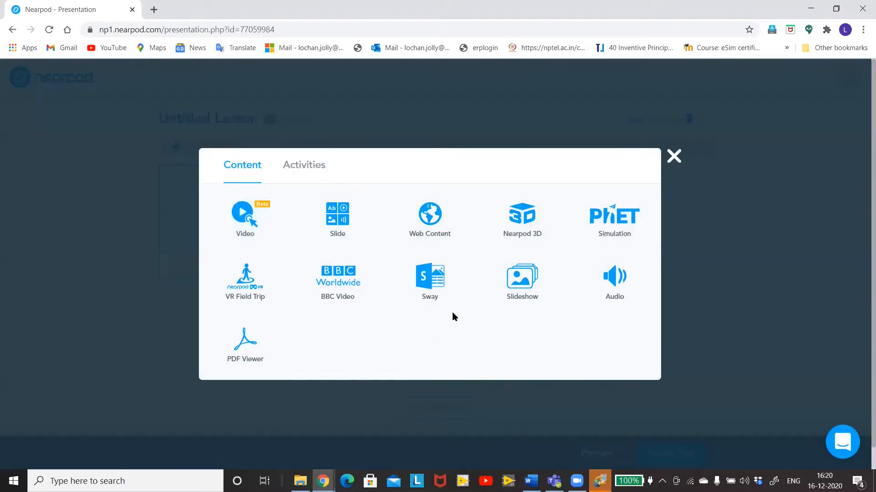
{"action": "left_click", "coordinate": [514, 283]}
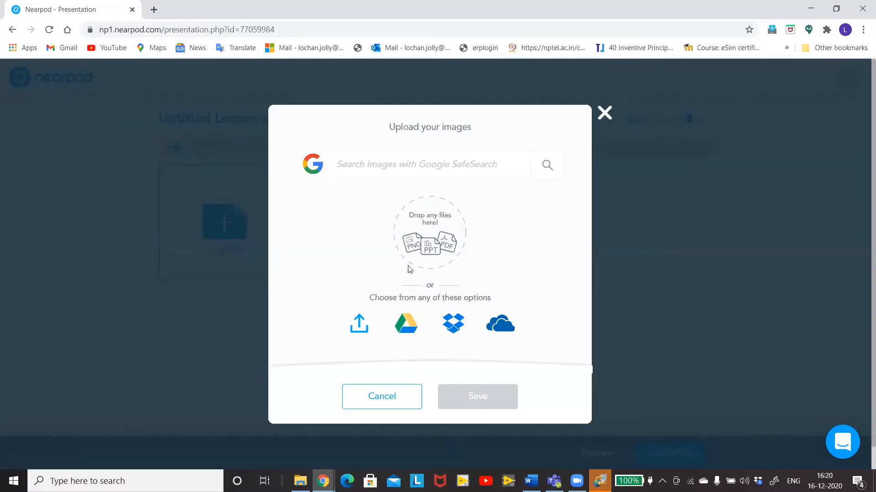
{"action": "left_click", "coordinate": [359, 325]}
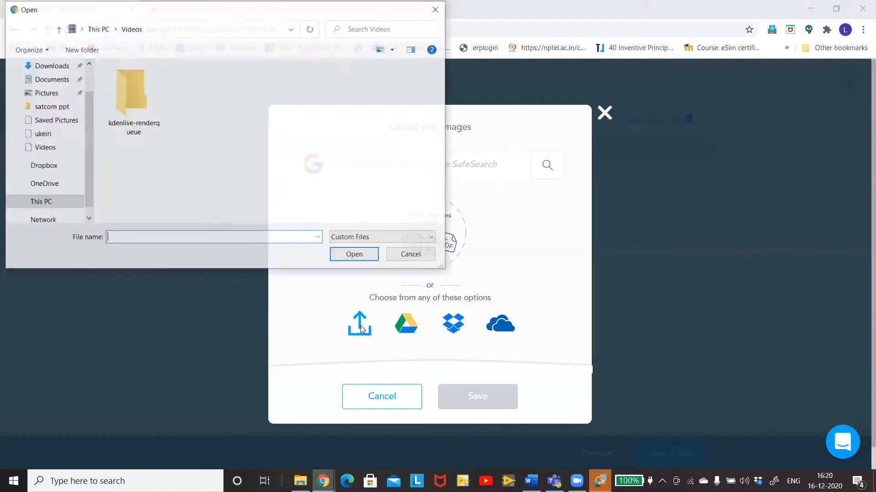
{"action": "left_click", "coordinate": [44, 116]}
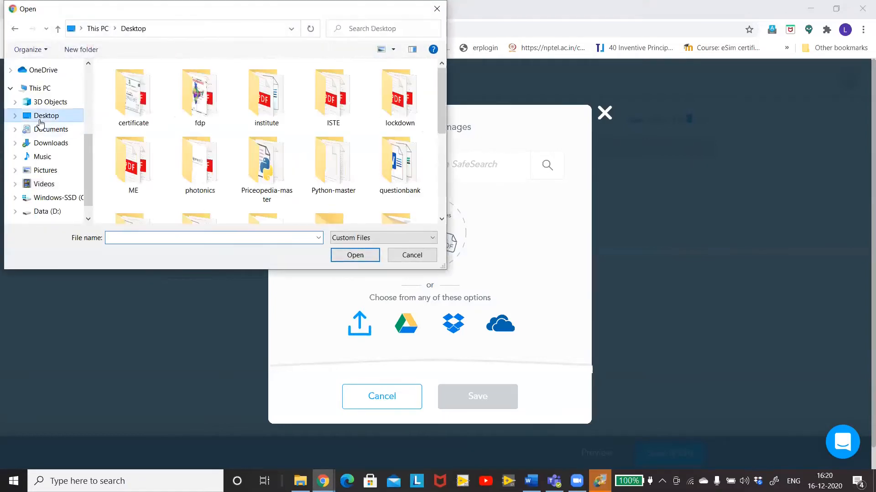
{"action": "left_click_drag", "start_coordinate": [443, 104], "coordinate": [444, 134]}
{"action": "left_click", "coordinate": [267, 146]}
{"action": "left_click", "coordinate": [355, 255]}
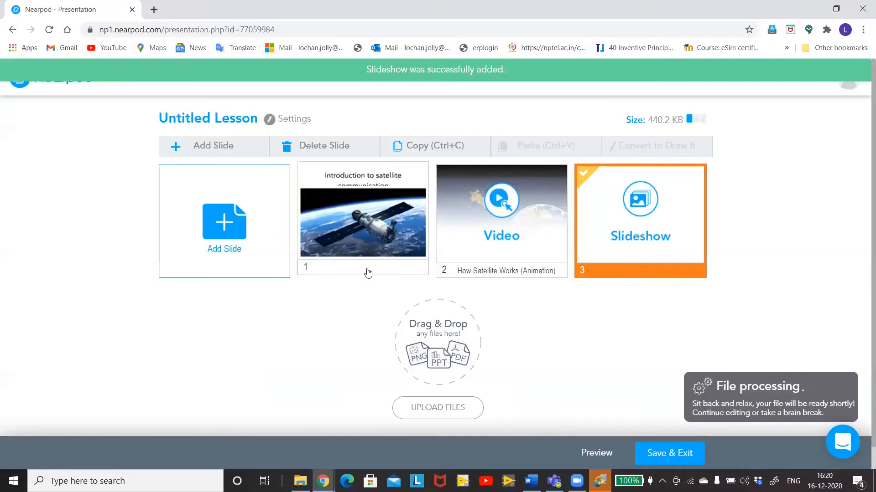
Add an open-ended question reading "How does a satellite work?" and place it directly before the slideshow
{"action": "left_click", "coordinate": [222, 233]}
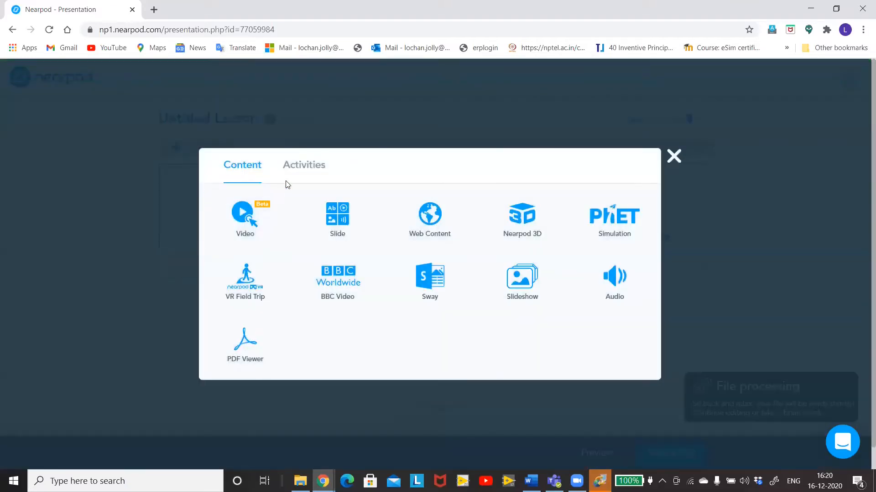
{"action": "left_click", "coordinate": [300, 170]}
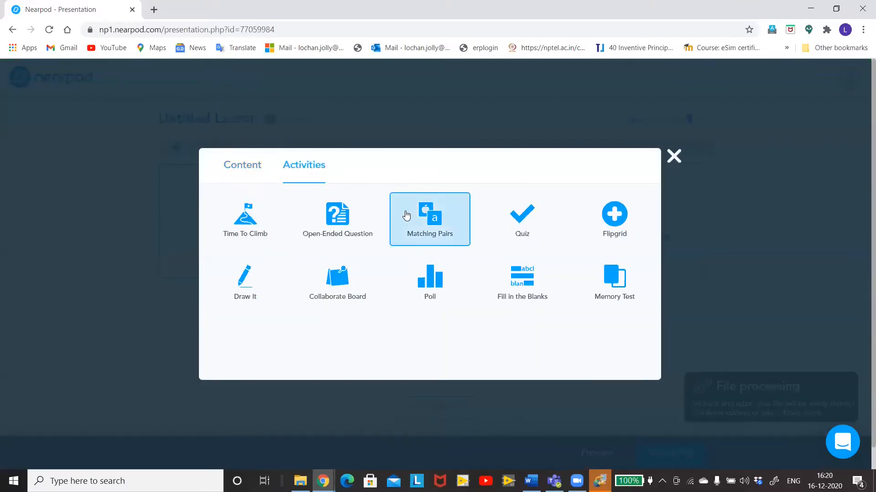
{"action": "left_click", "coordinate": [329, 237]}
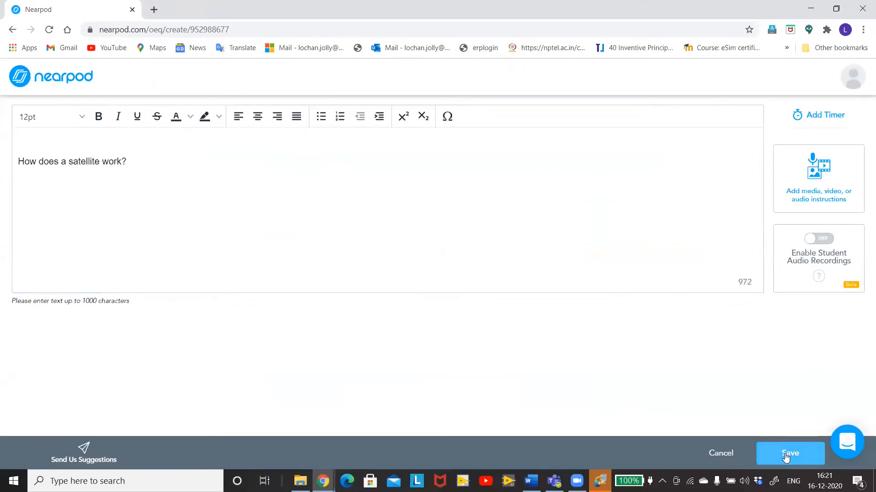
{"action": "left_click", "coordinate": [784, 453]}
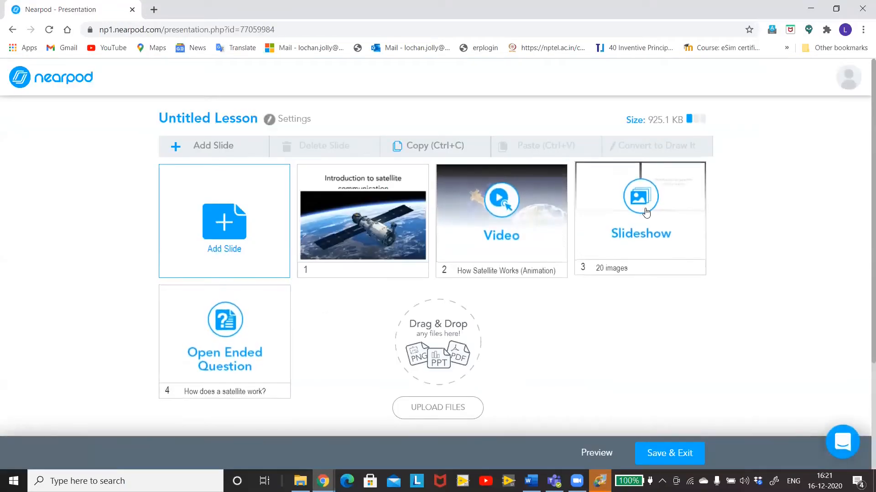
{"action": "left_click", "coordinate": [631, 213]}
{"action": "left_click_drag", "start_coordinate": [630, 213], "coordinate": [360, 350]}
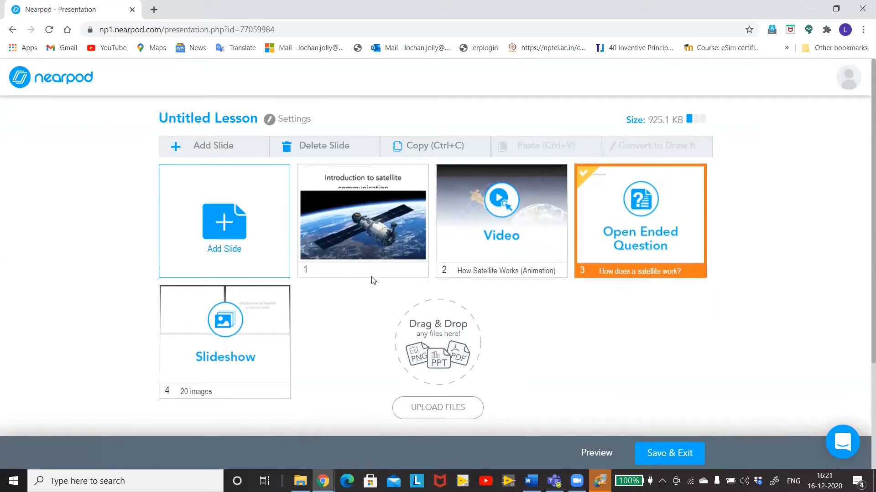
Start a Collaborate Board activity with the topic "components to establish a satellite communication link"
{"action": "left_click", "coordinate": [216, 248]}
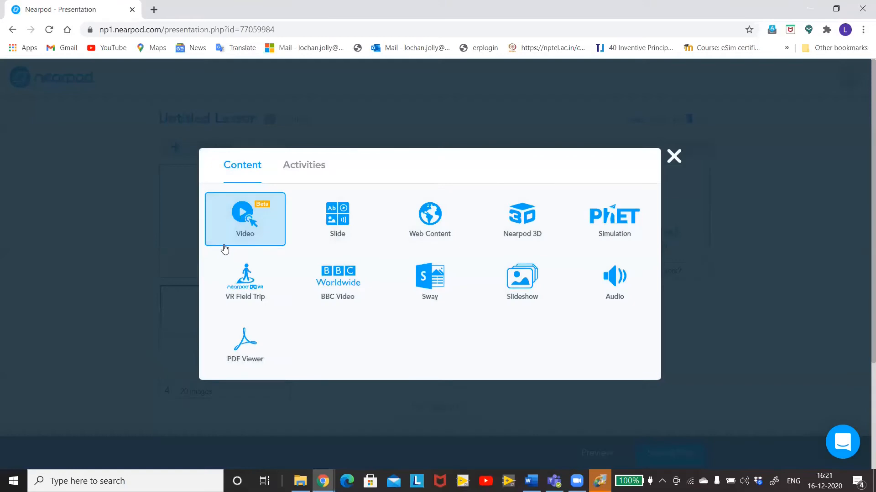
{"action": "left_click", "coordinate": [301, 176]}
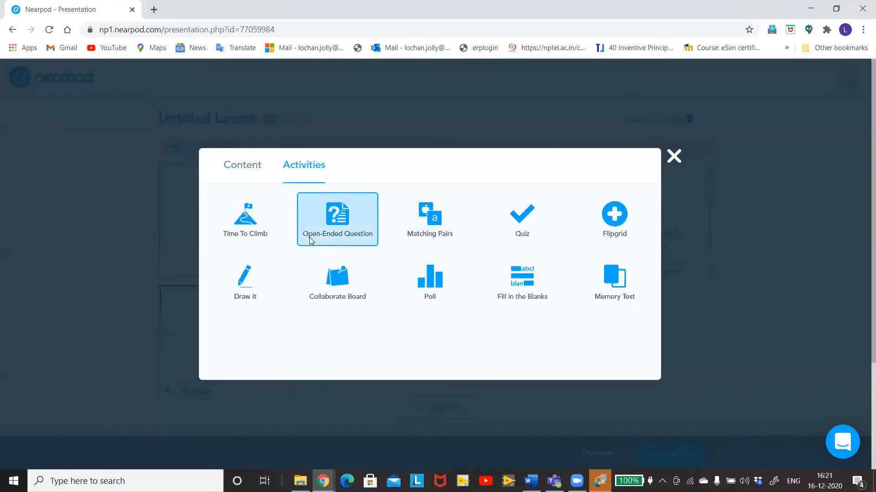
{"action": "left_click", "coordinate": [337, 292]}
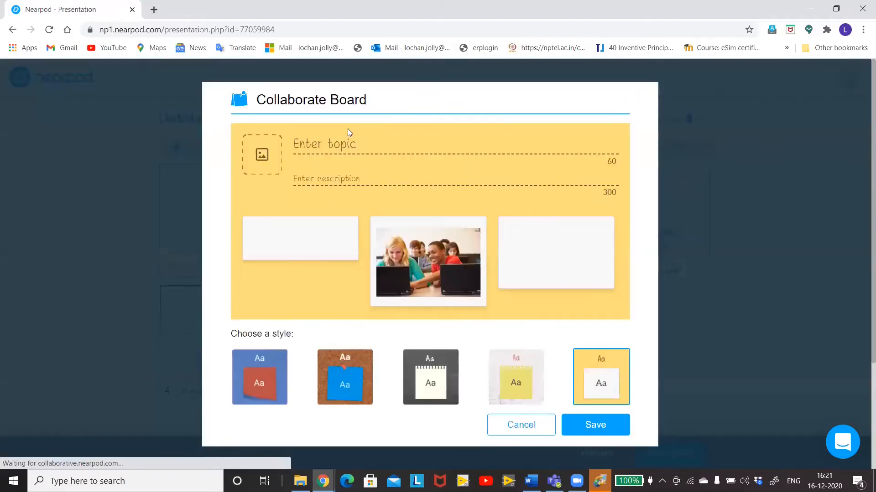
{"action": "type", "text": "components to establish satellite communication"}
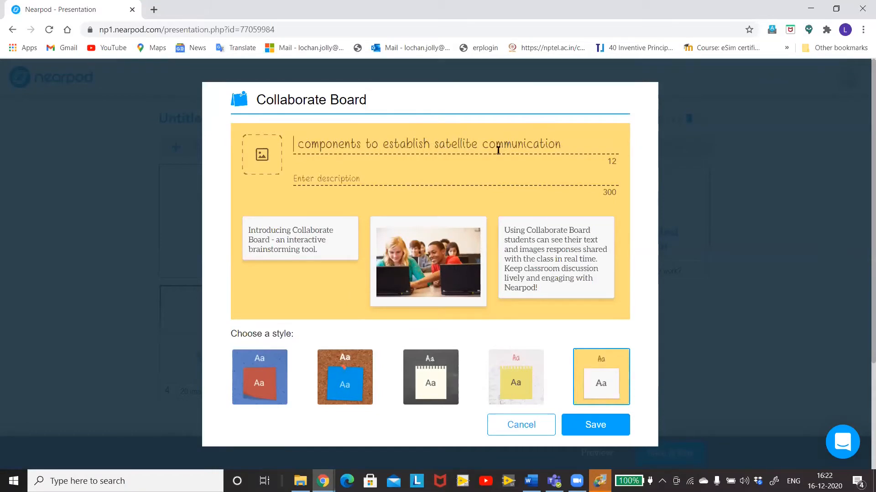
{"action": "left_click", "coordinate": [434, 144]}
{"action": "type", "text": "a "}
{"action": "type", "text": " link"}
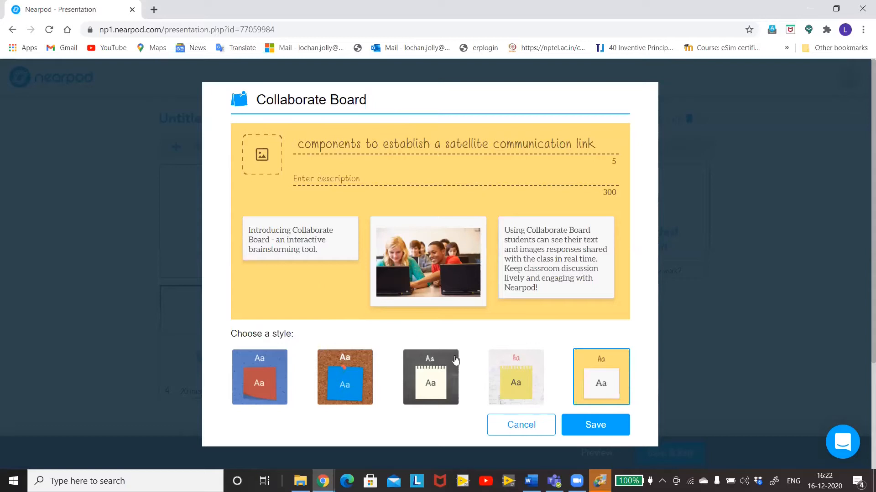
Try different board styles, choose the light one with yellow notes, and capitalize the topic's first word as "Components"
{"action": "left_click", "coordinate": [513, 386]}
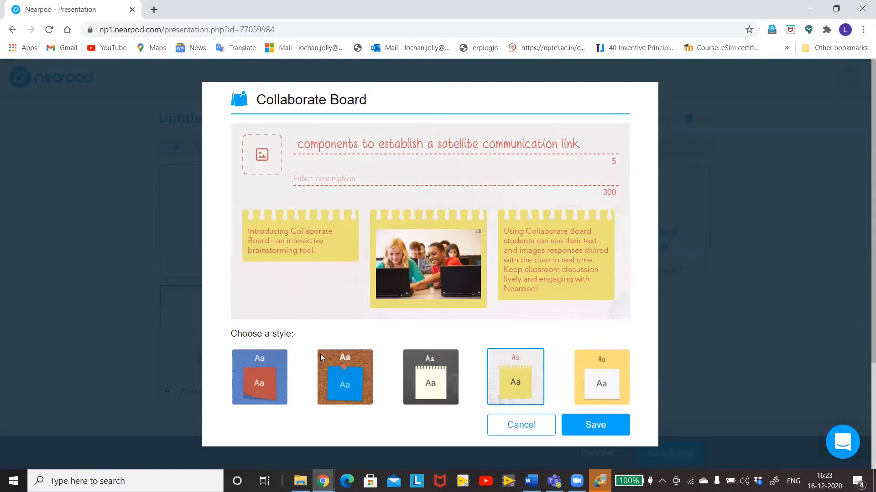
{"action": "left_click", "coordinate": [363, 356]}
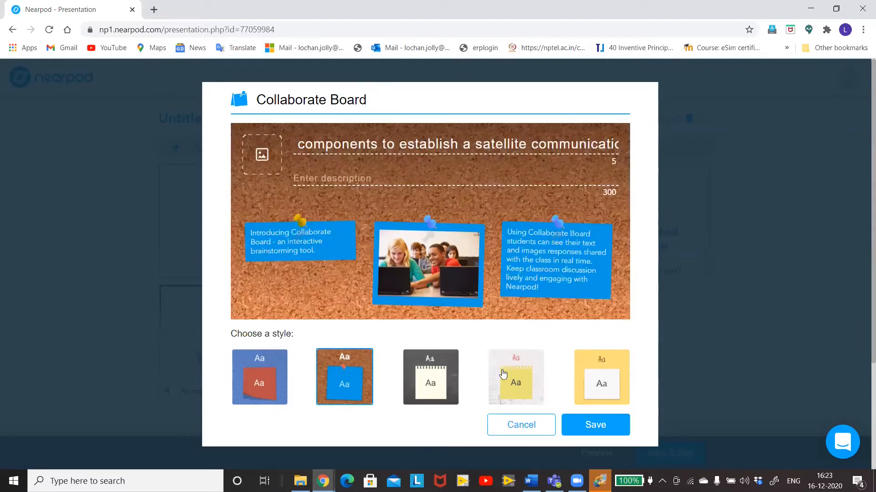
{"action": "left_click", "coordinate": [517, 383]}
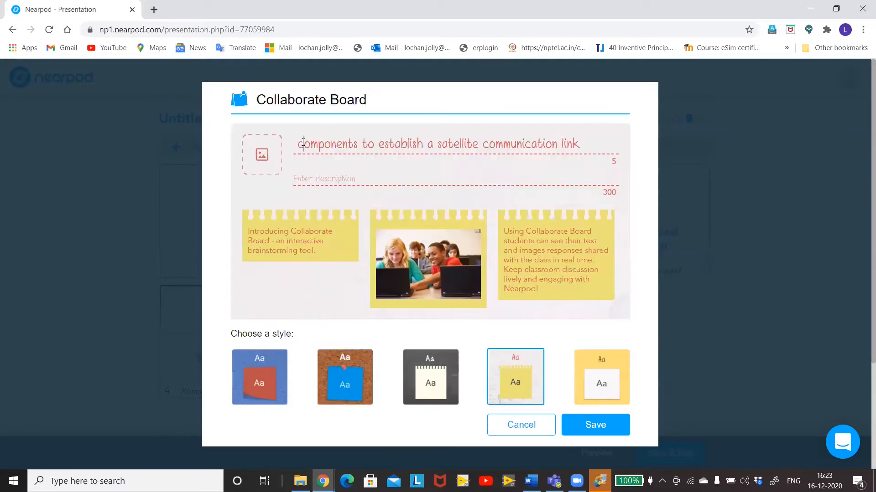
{"action": "key", "text": "BackSpace"}
{"action": "type", "text": "o"}
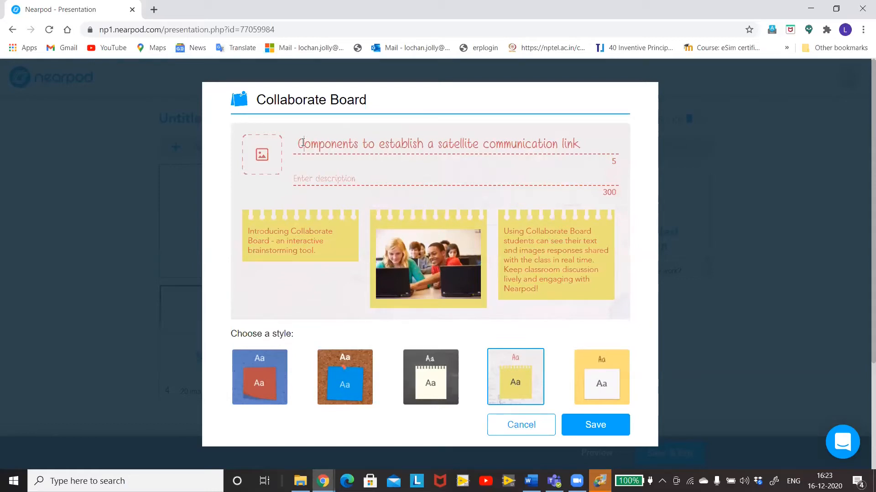
Add a satellite picture from a web image search as the Collaborate Board's topic image
{"action": "left_click", "coordinate": [267, 172]}
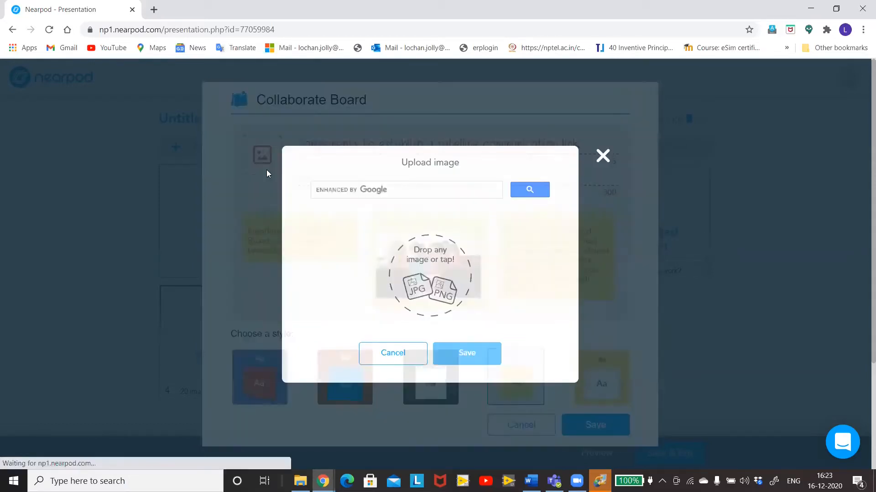
{"action": "left_click", "coordinate": [428, 187]}
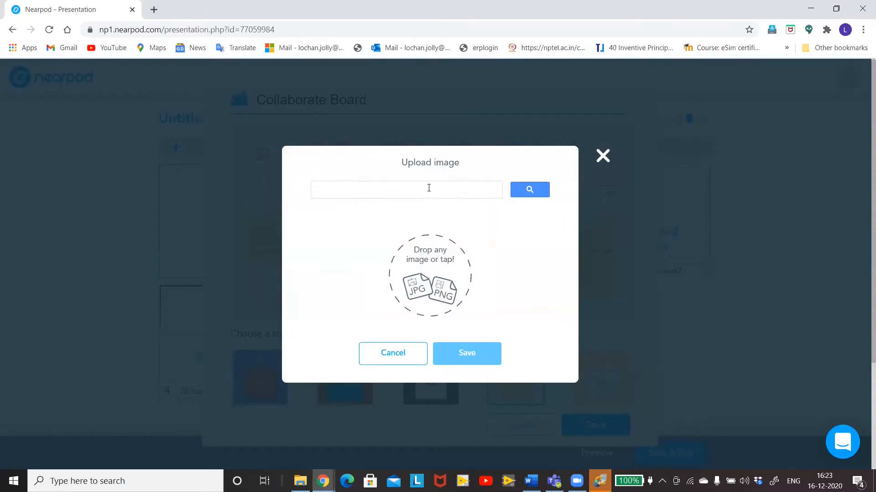
{"action": "type", "text": "satel"}
{"action": "left_click", "coordinate": [340, 205]}
{"action": "left_click", "coordinate": [353, 237]}
{"action": "left_click", "coordinate": [466, 354]}
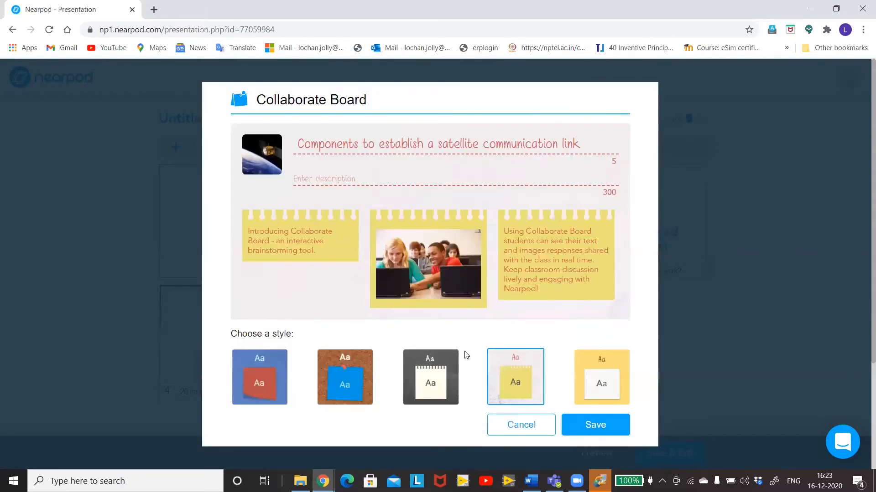
Save the Collaborate Board and reorder the lesson so that it comes directly before the slideshow
{"action": "left_click", "coordinate": [587, 434]}
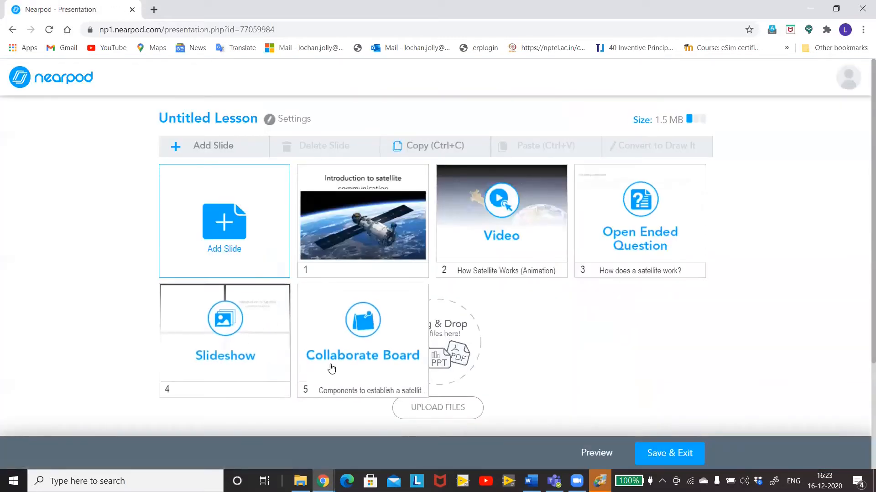
{"action": "left_click_drag", "start_coordinate": [336, 365], "coordinate": [663, 310]}
{"action": "left_click_drag", "start_coordinate": [227, 353], "coordinate": [416, 371]}
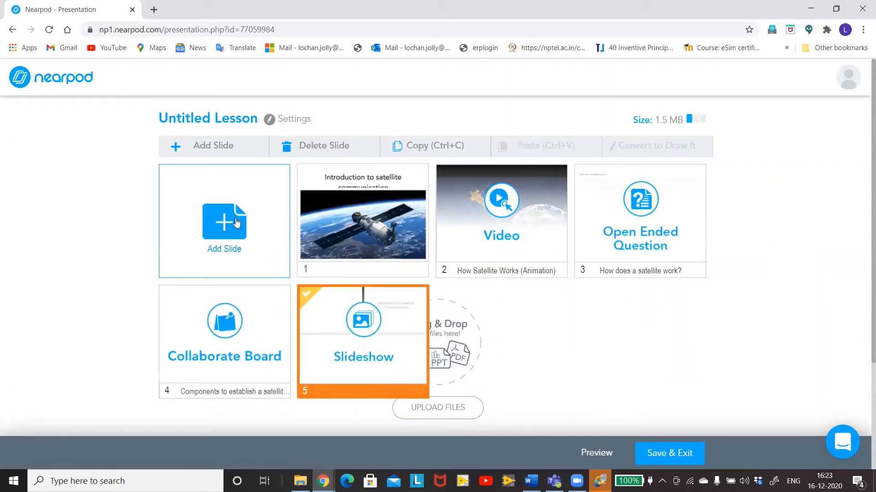
Start a Draw It activity with the instructions "Draw a Basic communication link"
{"action": "left_click", "coordinate": [226, 225]}
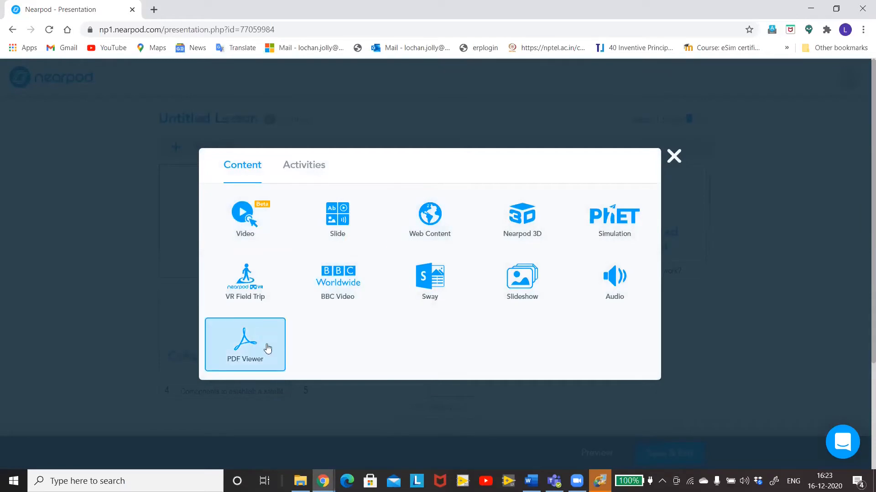
{"action": "left_click", "coordinate": [301, 169]}
{"action": "left_click", "coordinate": [255, 286]}
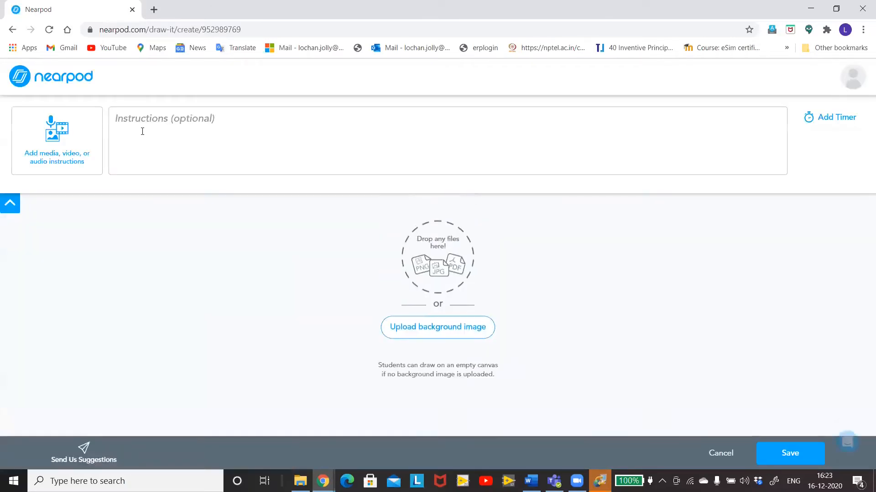
{"action": "left_click", "coordinate": [142, 131]}
{"action": "type", "text": "Draw a communicatio"}
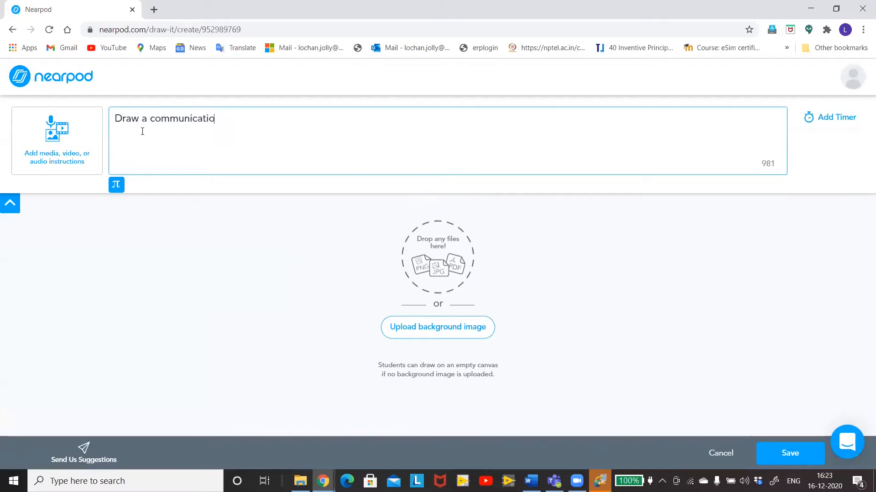
{"action": "type", "text": "n link"}
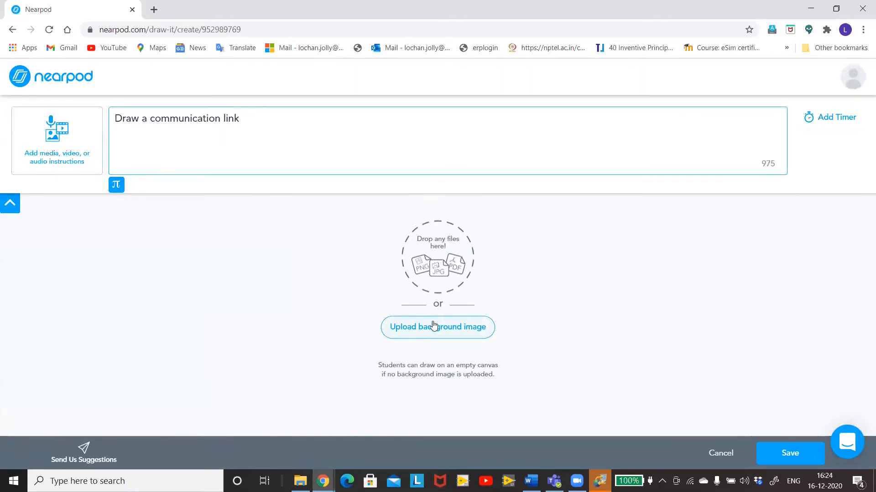
{"action": "left_click", "coordinate": [151, 119]}
{"action": "type", "text": "Basic"}
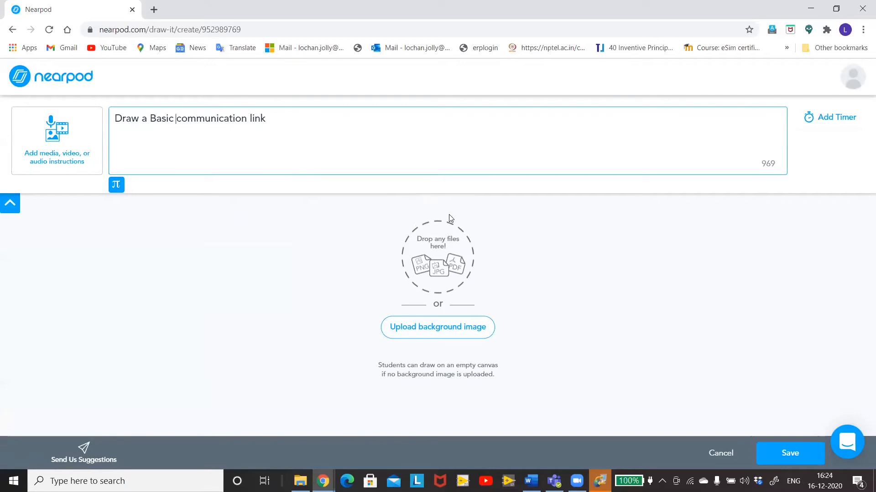
Save the Draw It activity with a 45-second timer and place it directly after the title slide
{"action": "left_click", "coordinate": [827, 116]}
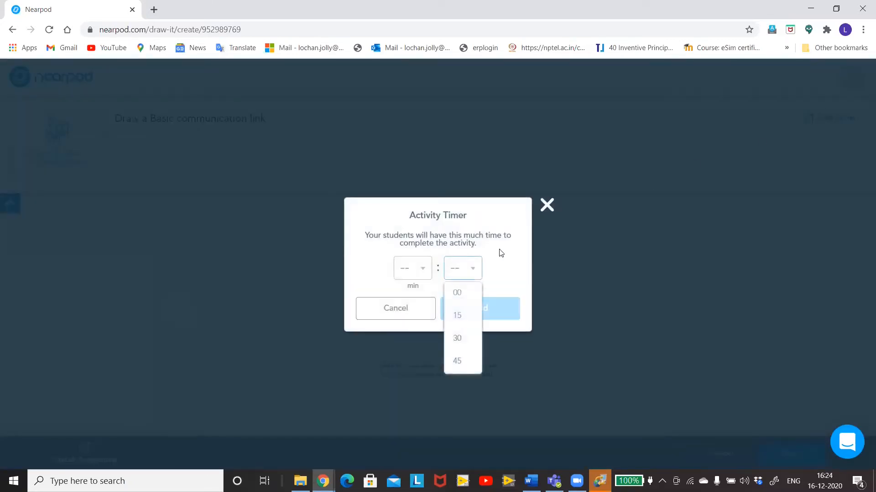
{"action": "left_click", "coordinate": [461, 362]}
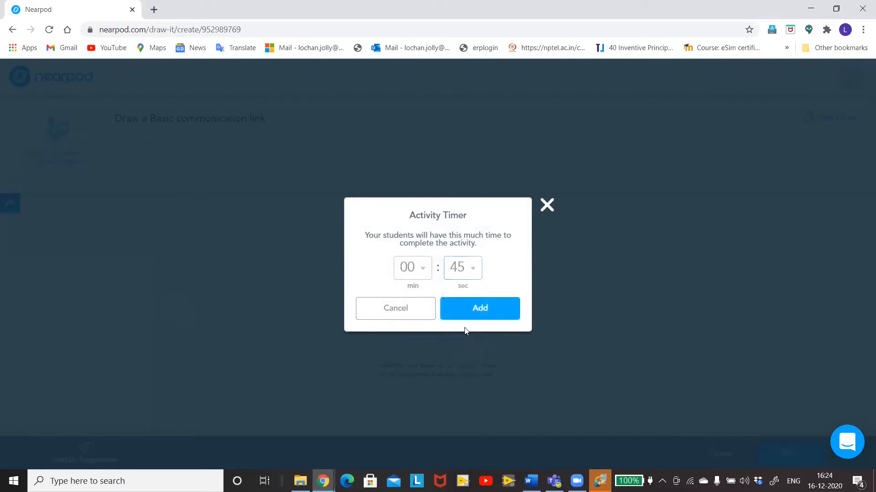
{"action": "left_click", "coordinate": [464, 314]}
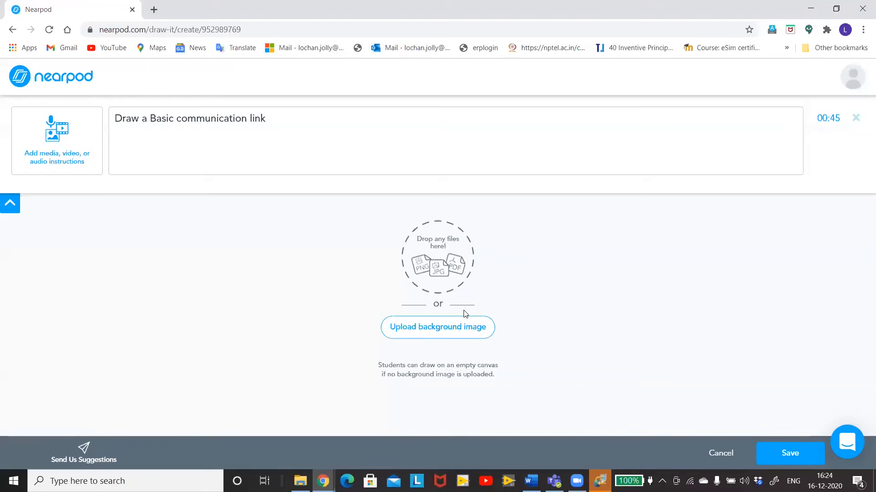
{"action": "left_click", "coordinate": [785, 462]}
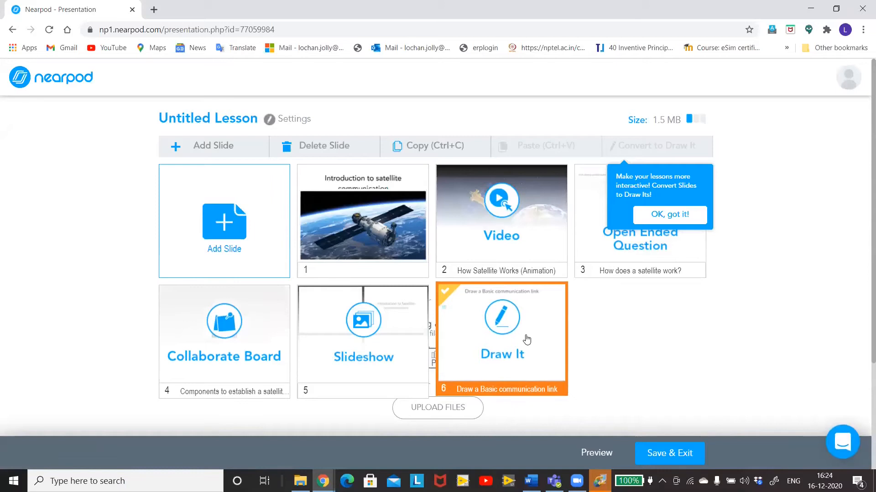
{"action": "mouse_move", "coordinate": [534, 348]}
{"action": "left_mouse_down"}
{"action": "mouse_move", "coordinate": [551, 310]}
{"action": "mouse_move", "coordinate": [591, 268]}
{"action": "mouse_move", "coordinate": [487, 237]}
{"action": "mouse_move", "coordinate": [522, 223]}
{"action": "left_mouse_up"}
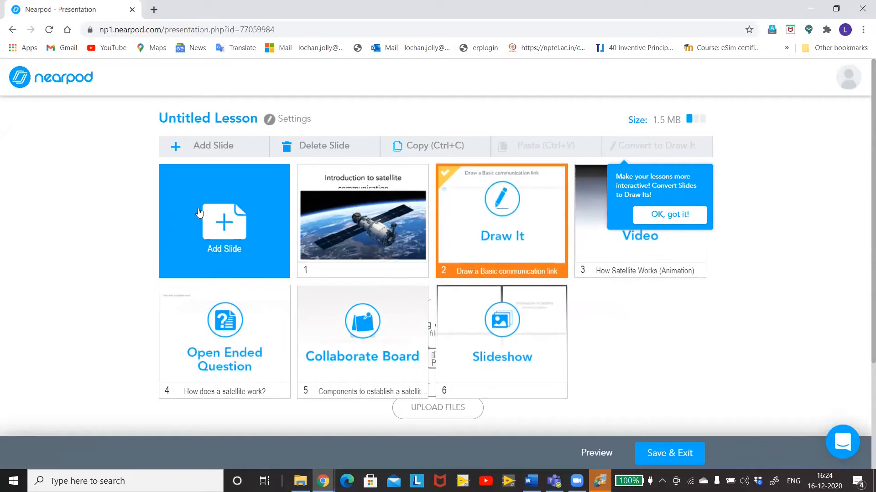
Add the Earth model from Nearpod 3D to the lesson and place it directly before the video
{"action": "left_click", "coordinate": [223, 224]}
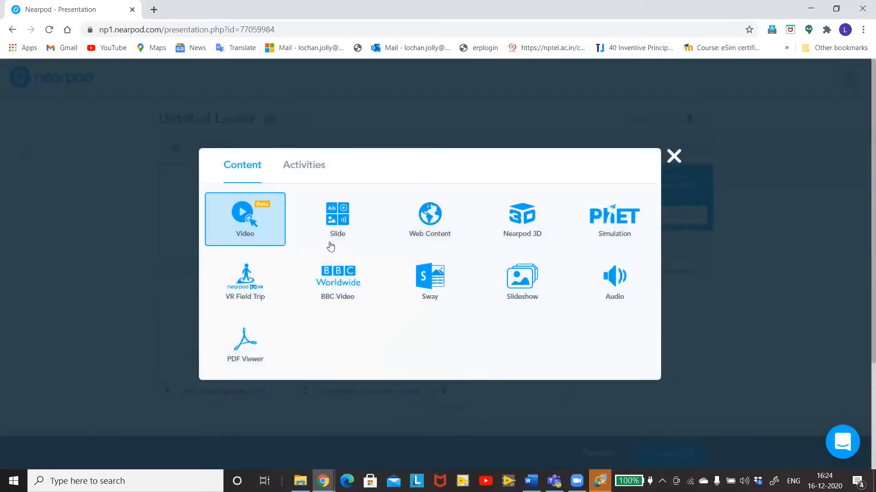
{"action": "left_click", "coordinate": [533, 232]}
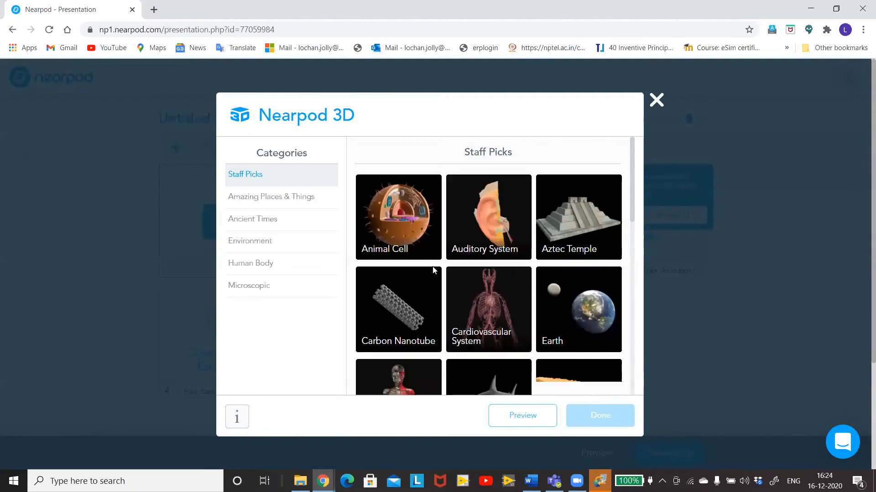
{"action": "left_click_drag", "start_coordinate": [632, 203], "coordinate": [615, 251]}
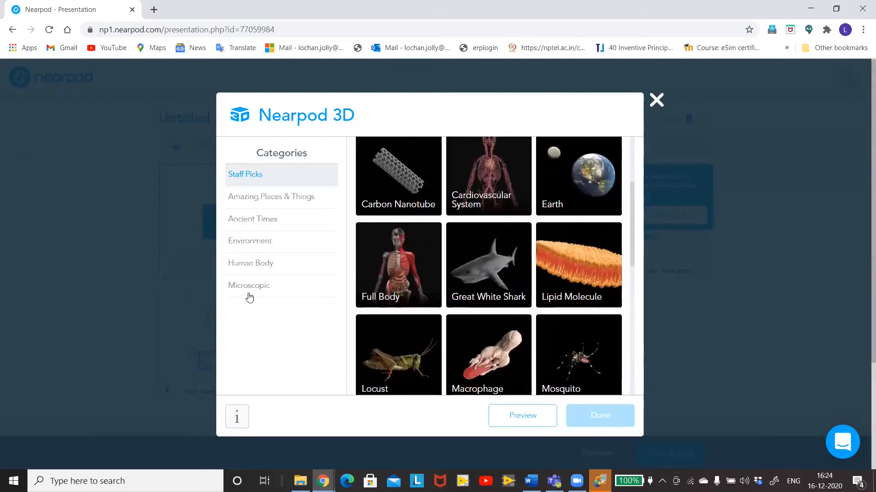
{"action": "left_click", "coordinate": [581, 184]}
{"action": "left_click", "coordinate": [595, 414]}
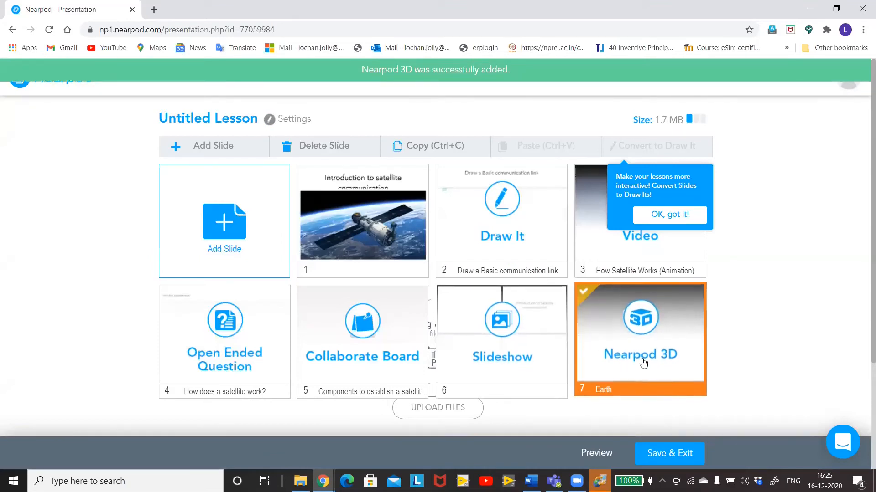
{"action": "mouse_move", "coordinate": [641, 366]}
{"action": "left_mouse_down"}
{"action": "mouse_move", "coordinate": [729, 310]}
{"action": "mouse_move", "coordinate": [640, 323]}
{"action": "mouse_move", "coordinate": [634, 256]}
{"action": "mouse_move", "coordinate": [645, 248]}
{"action": "left_mouse_up"}
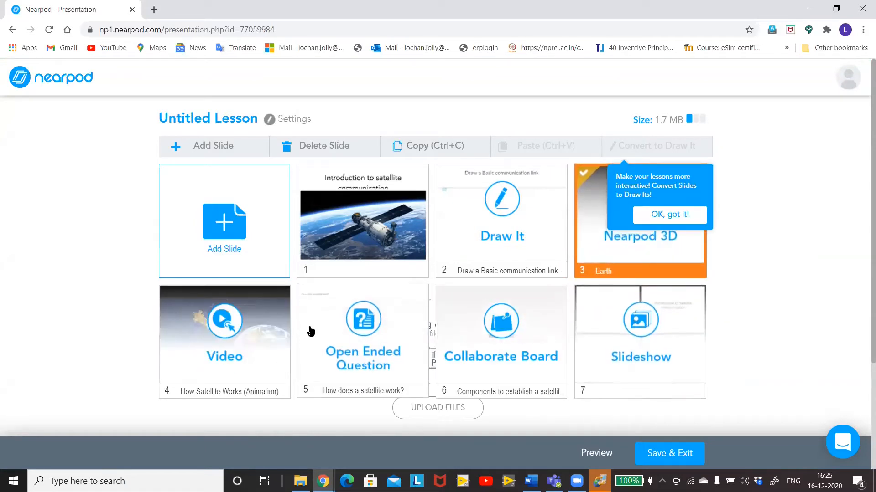
Browse the PhET simulation categories and add the "Gravity & Orbits" Model simulation from Science: Middle School to the lesson
{"action": "left_click", "coordinate": [229, 225]}
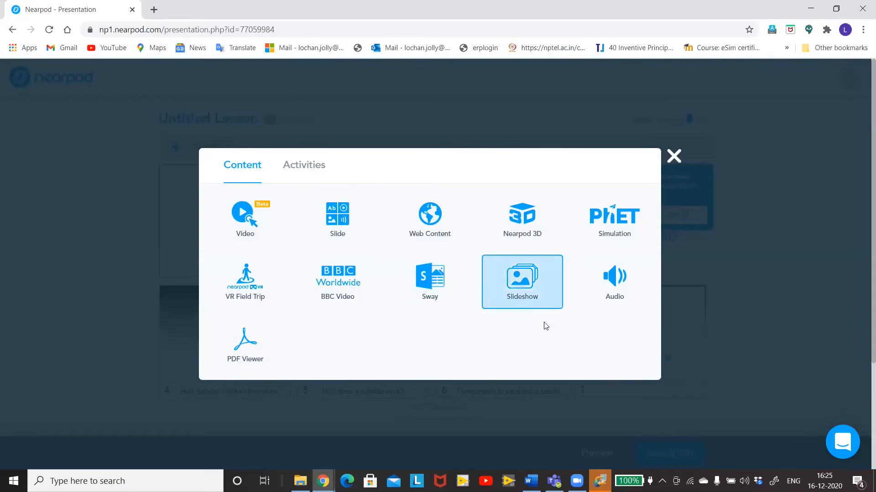
{"action": "left_click", "coordinate": [608, 232]}
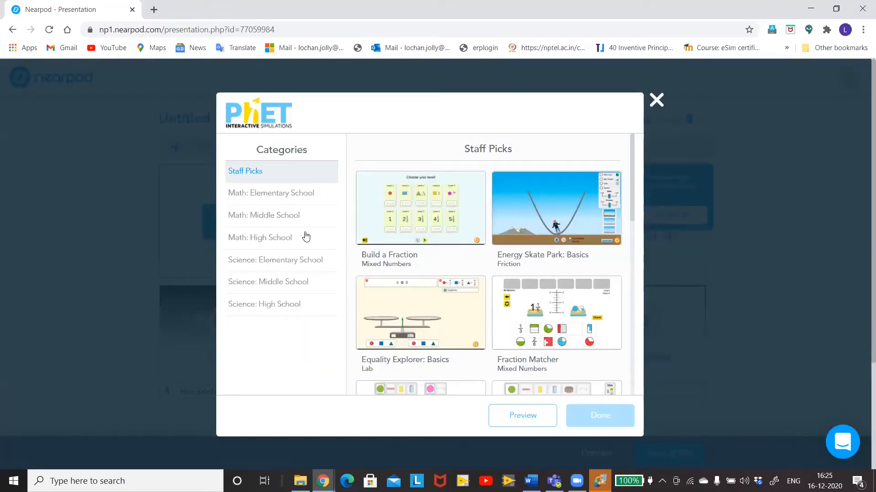
{"action": "left_click", "coordinate": [265, 260]}
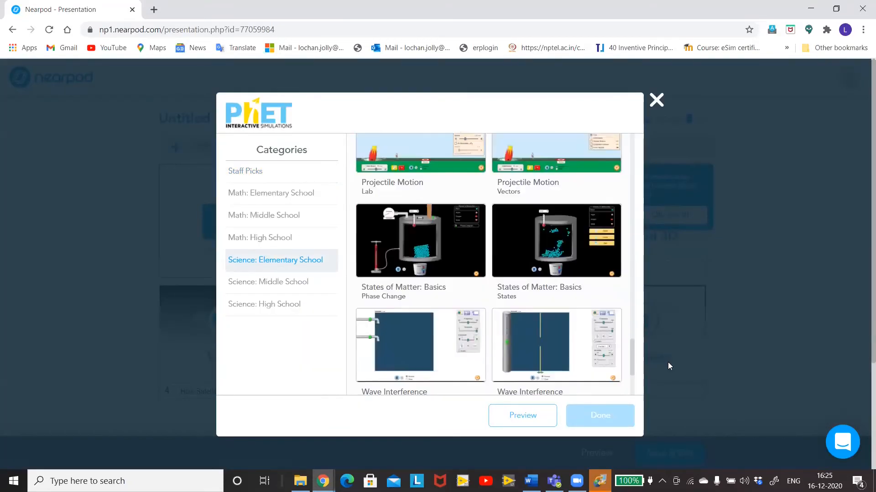
{"action": "scroll", "coordinate": [667, 387], "scroll_direction": "down", "scroll_amount": 3}
{"action": "scroll", "coordinate": [661, 365], "scroll_direction": "up", "scroll_amount": 7}
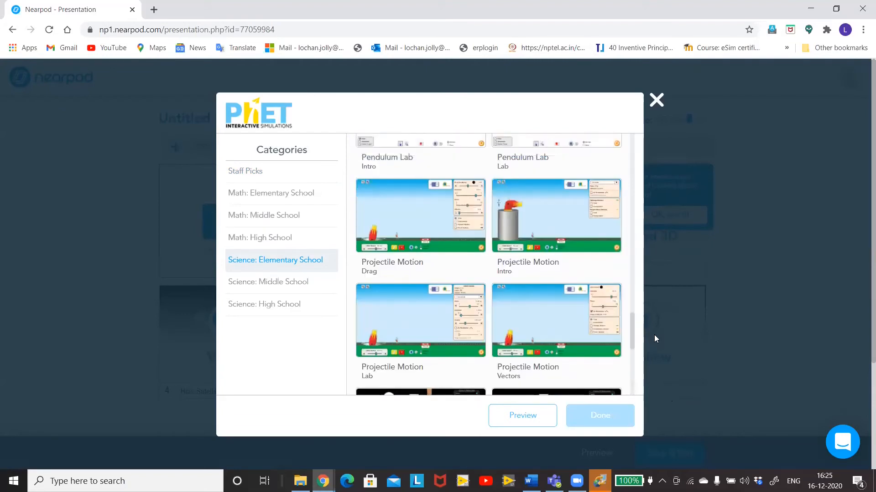
{"action": "left_click", "coordinate": [280, 242]}
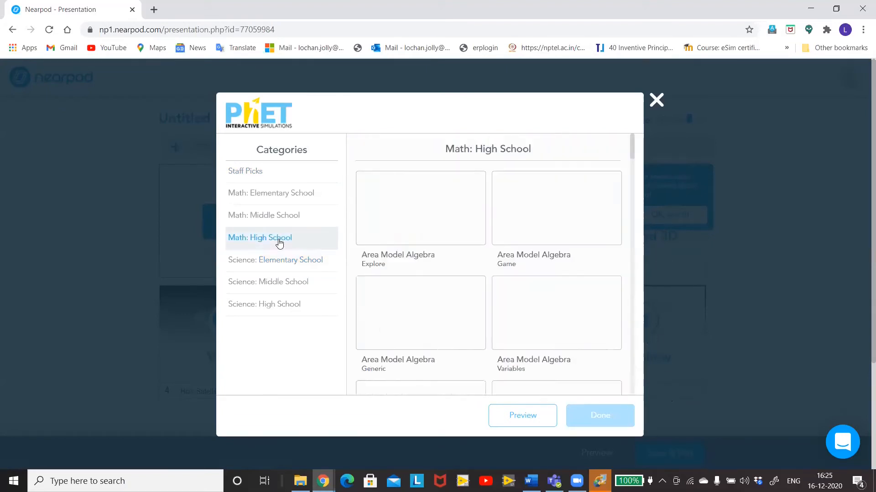
{"action": "left_click", "coordinate": [284, 283]}
{"action": "left_click_drag", "start_coordinate": [632, 144], "coordinate": [638, 249]}
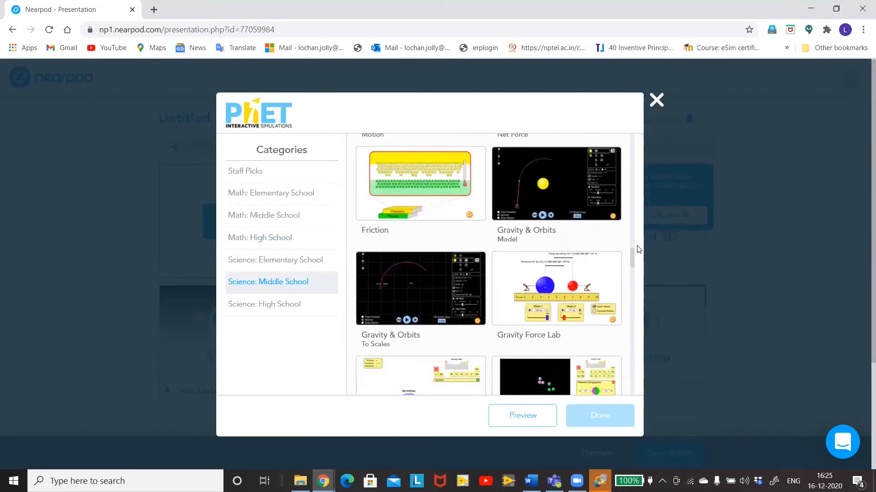
{"action": "left_click", "coordinate": [525, 203]}
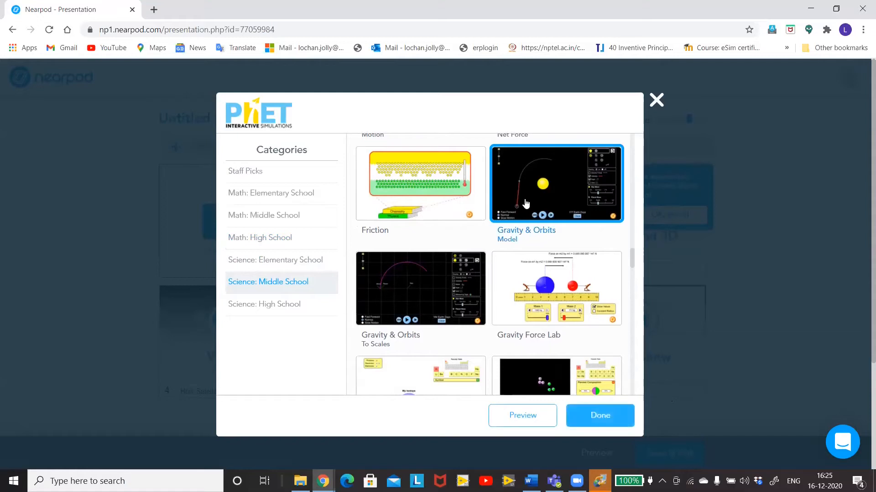
{"action": "left_click", "coordinate": [586, 416]}
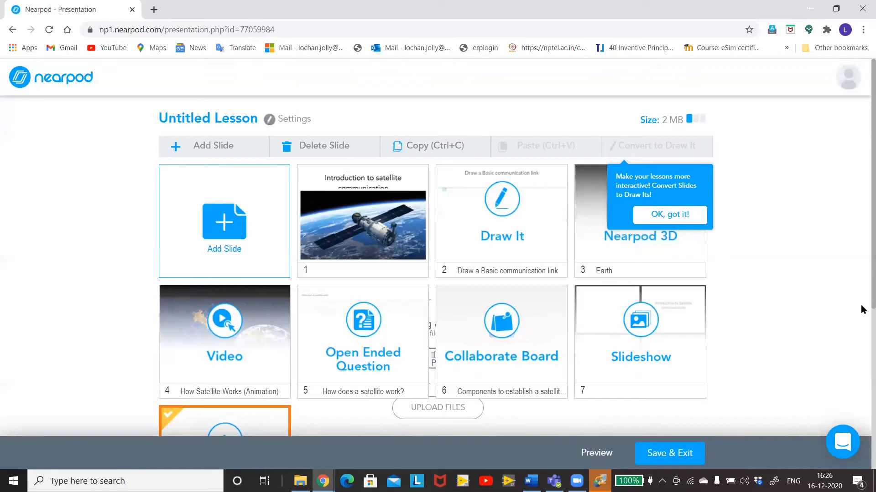
Start a Matching Pairs activity with the instructions "Definitions"
{"action": "scroll", "coordinate": [862, 310], "scroll_direction": "down", "scroll_amount": 2}
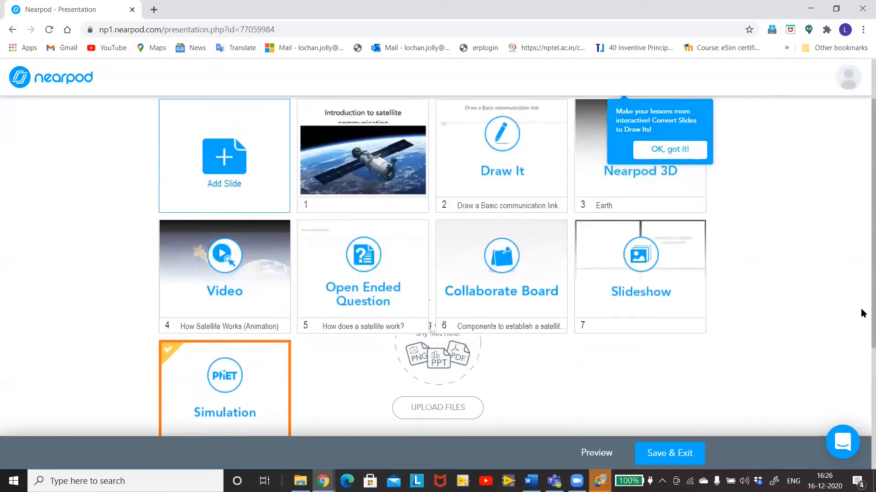
{"action": "scroll", "coordinate": [861, 313], "scroll_direction": "up", "scroll_amount": 1}
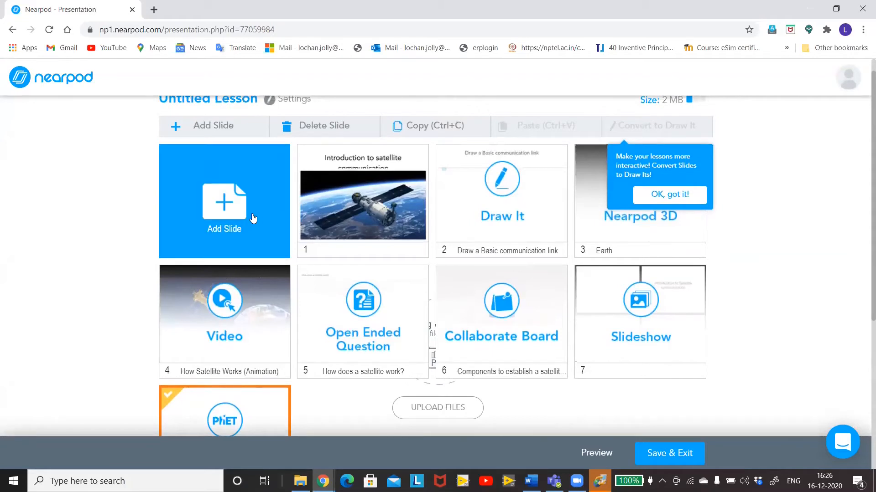
{"action": "left_click", "coordinate": [234, 202]}
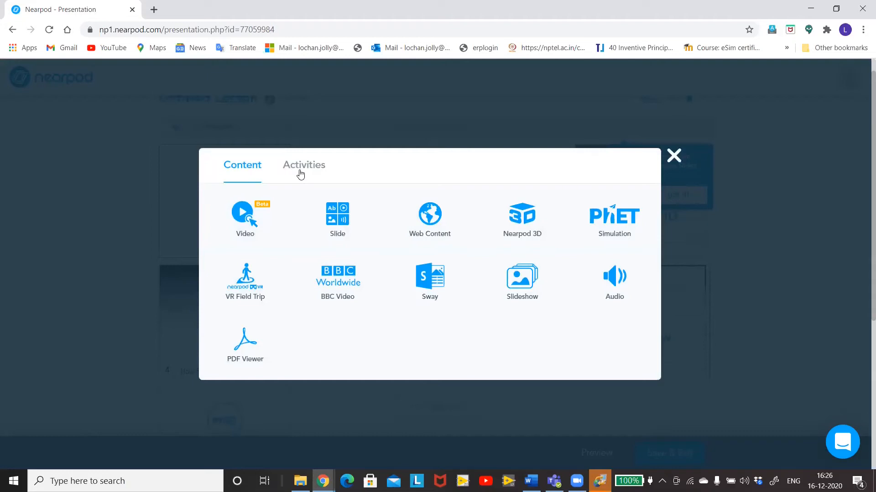
{"action": "left_click", "coordinate": [300, 175]}
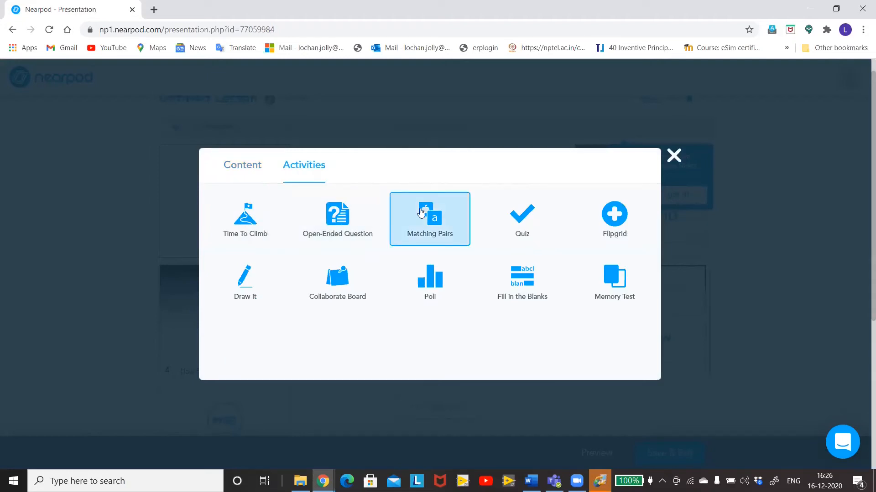
{"action": "left_click", "coordinate": [421, 216]}
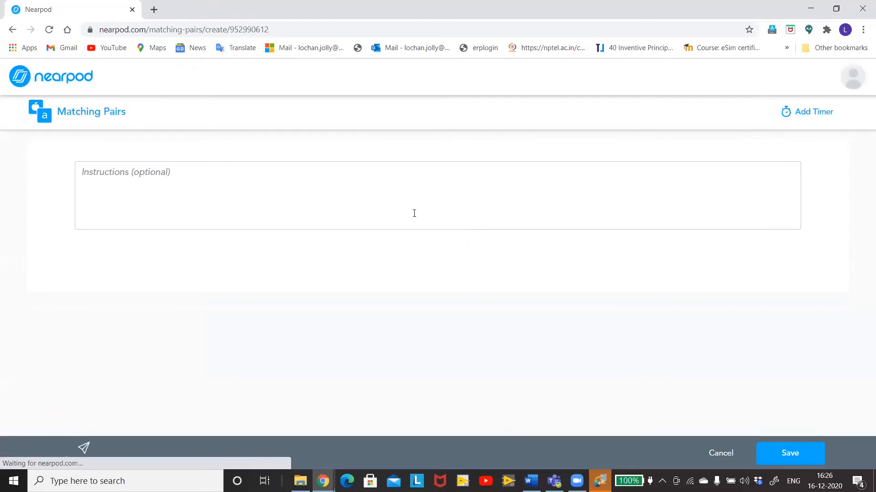
{"action": "left_click", "coordinate": [171, 172]}
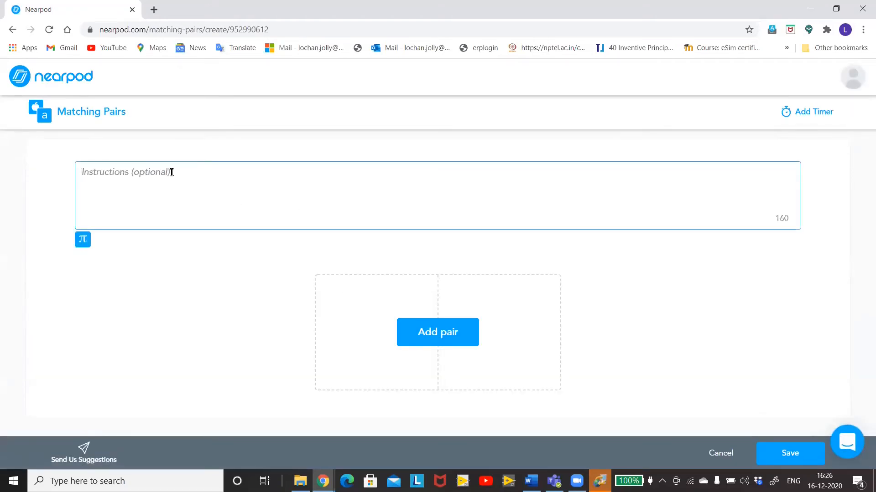
{"action": "type", "text": "Definat"}
{"action": "key", "text": "BackSpace"}
{"action": "key", "text": "BackSpace"}
{"action": "type", "text": "itions"}
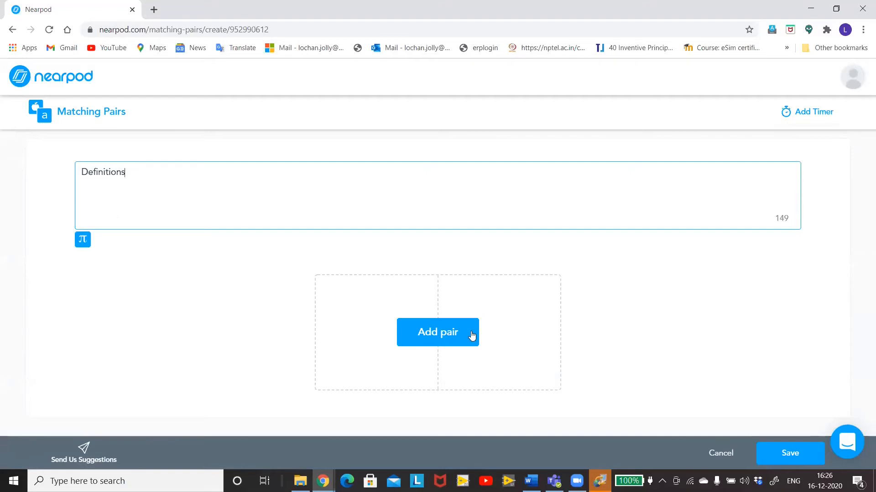
Create the first matching pair with the texts "Apogee" and "Farthest point from earth"
{"action": "left_click", "coordinate": [395, 336]}
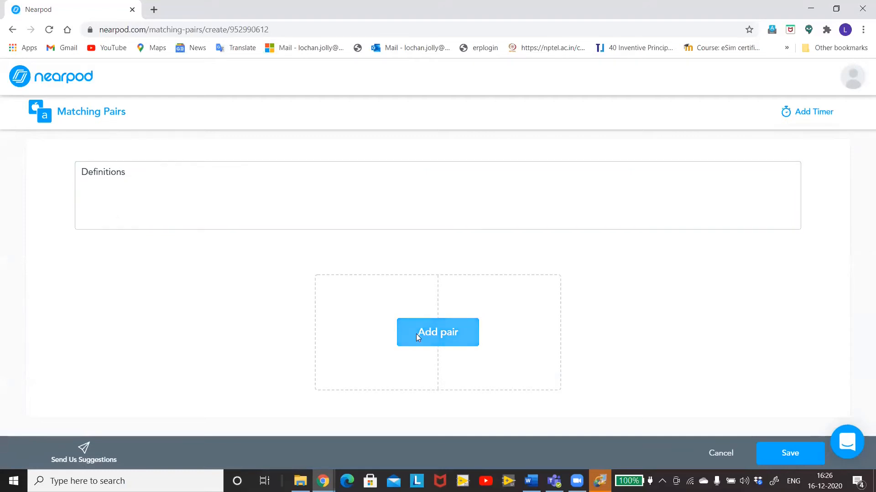
{"action": "left_click", "coordinate": [415, 336]}
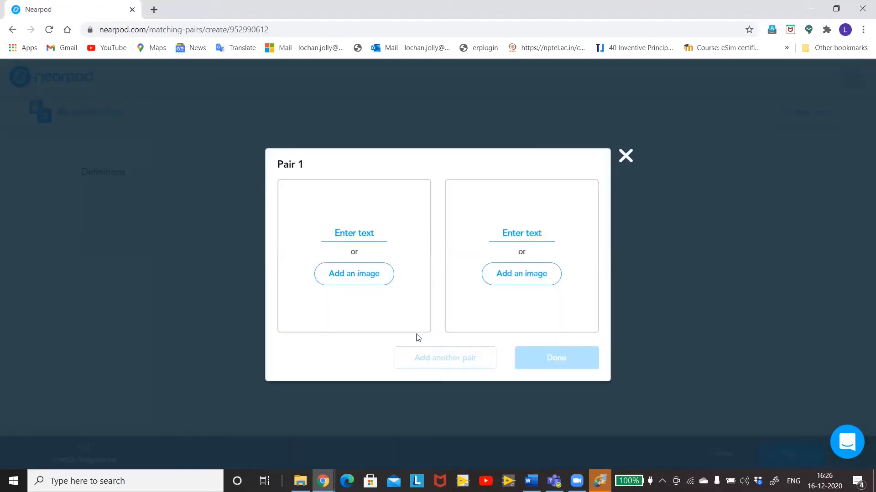
{"action": "left_click", "coordinate": [355, 231]}
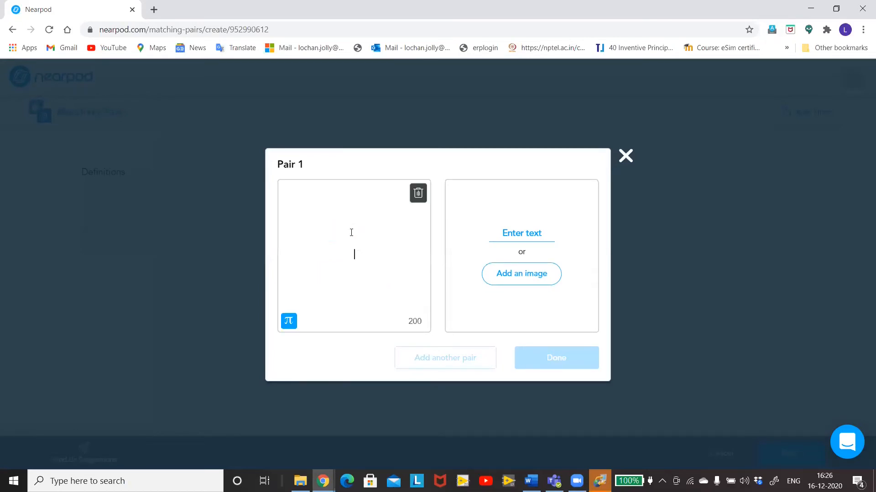
{"action": "type", "text": "Apogee"}
{"action": "left_click", "coordinate": [498, 232]}
{"action": "type", "text": "Farthest"}
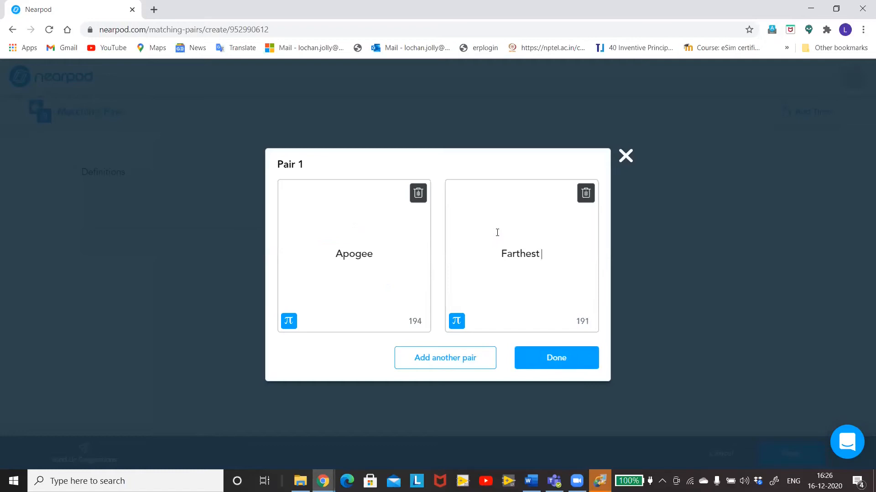
Add a second pair matching "Perigee" with "Nearest point from earth" and save the Matching Pairs activity
{"action": "left_click", "coordinate": [466, 360]}
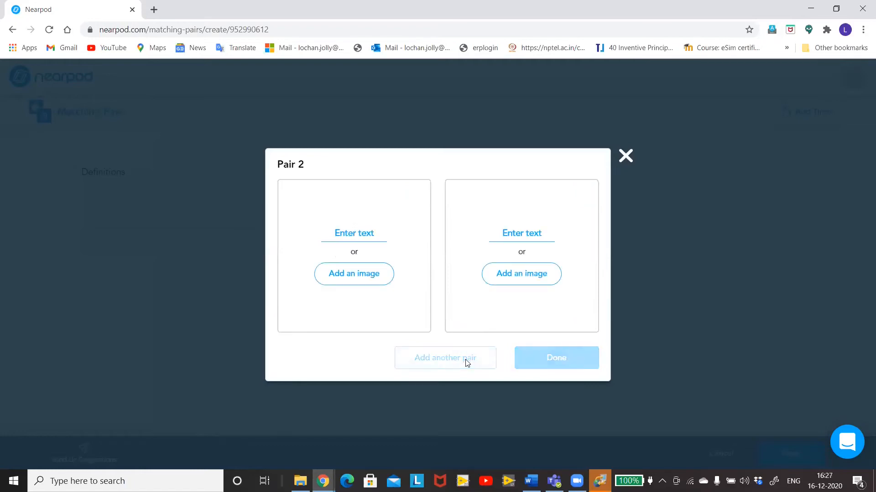
{"action": "left_click", "coordinate": [339, 232]}
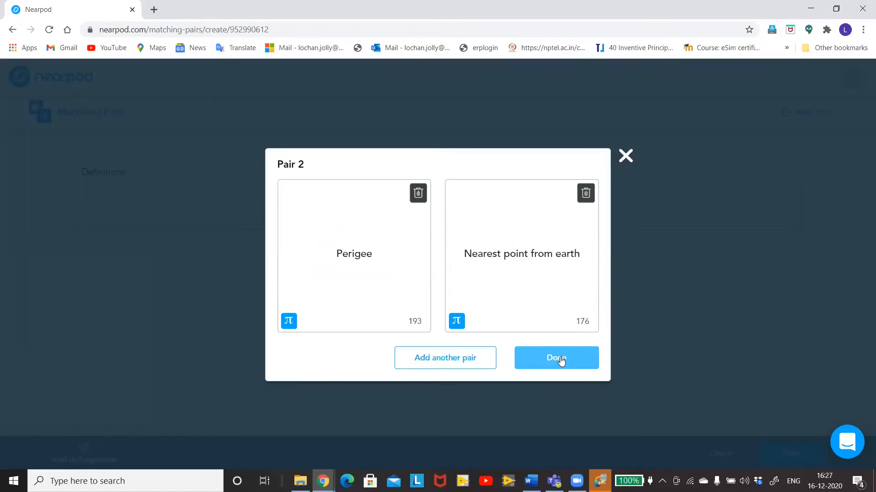
{"action": "left_click", "coordinate": [561, 361]}
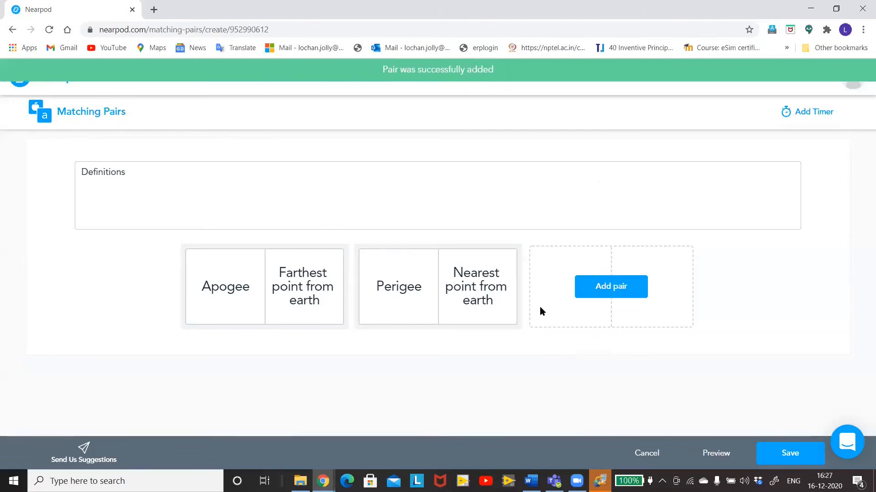
{"action": "left_click", "coordinate": [792, 456]}
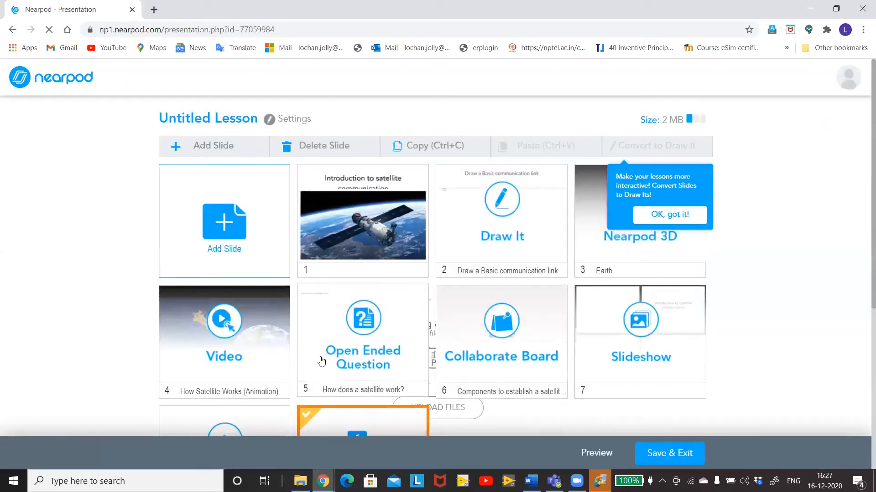
Add a Poll asking "In a orbit satellite is accelerating" with the answer options "Yes" and "No", and save it
{"action": "left_click", "coordinate": [226, 222]}
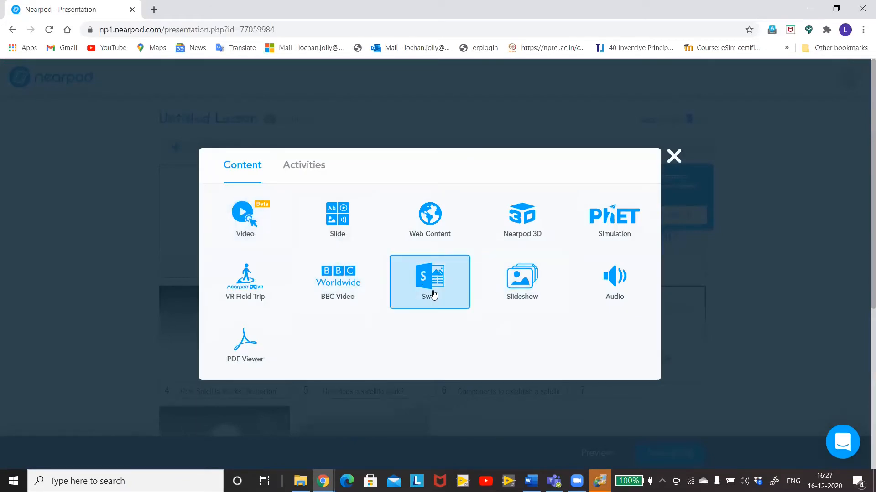
{"action": "left_click", "coordinate": [298, 166]}
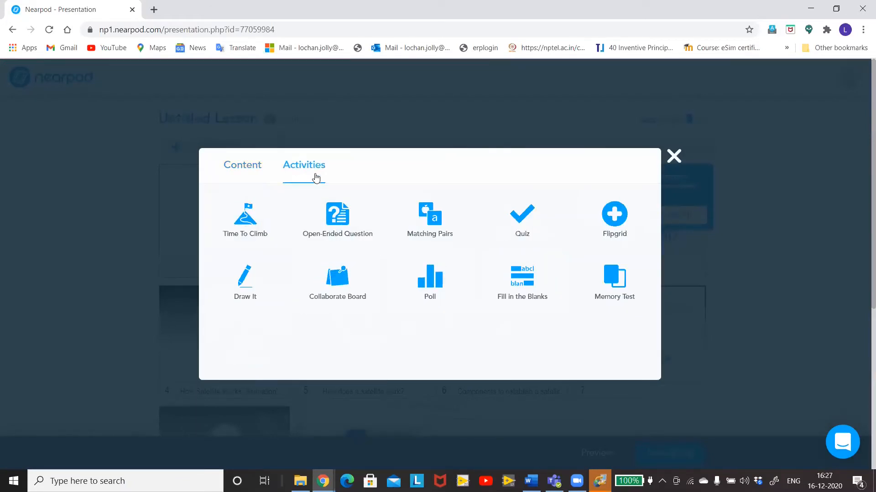
{"action": "left_click", "coordinate": [432, 292]}
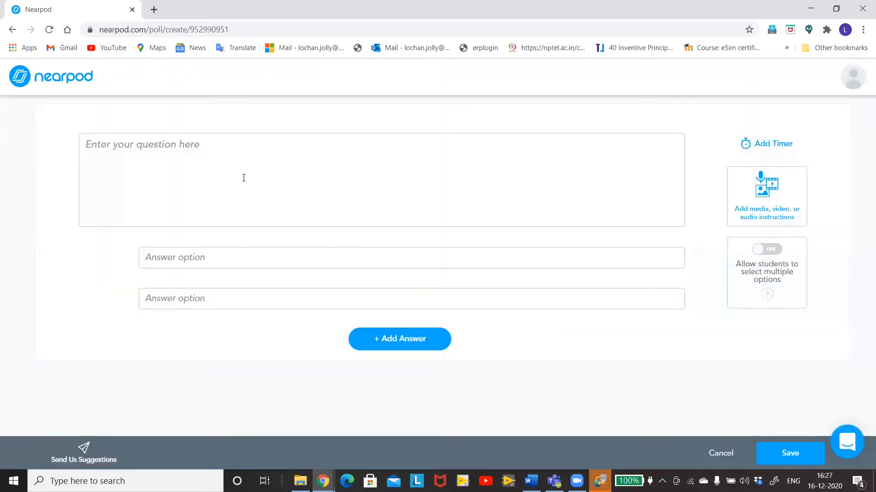
{"action": "left_click", "coordinate": [215, 153]}
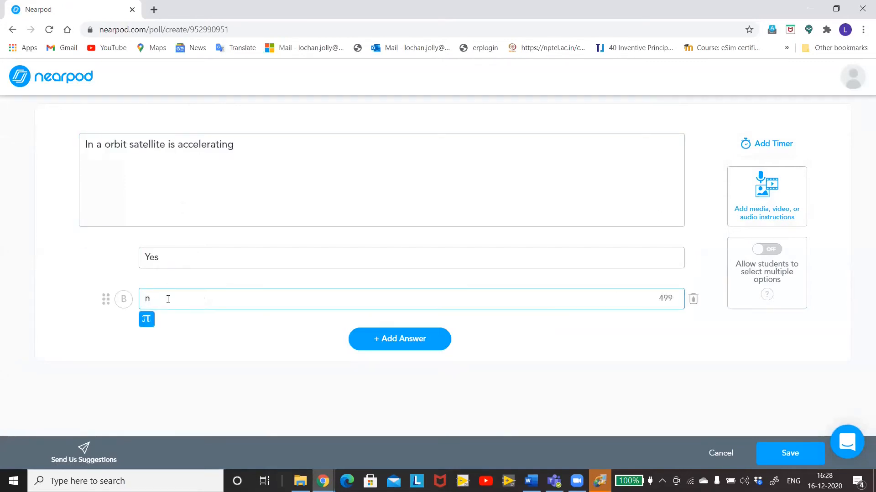
{"action": "key", "text": "BackSpace"}
{"action": "type", "text": "No"}
{"action": "left_click", "coordinate": [394, 348]}
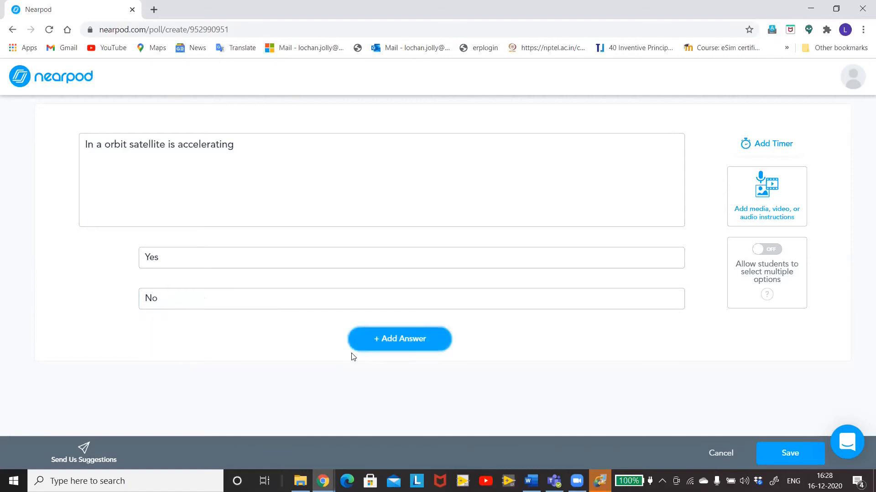
{"action": "left_click", "coordinate": [783, 451]}
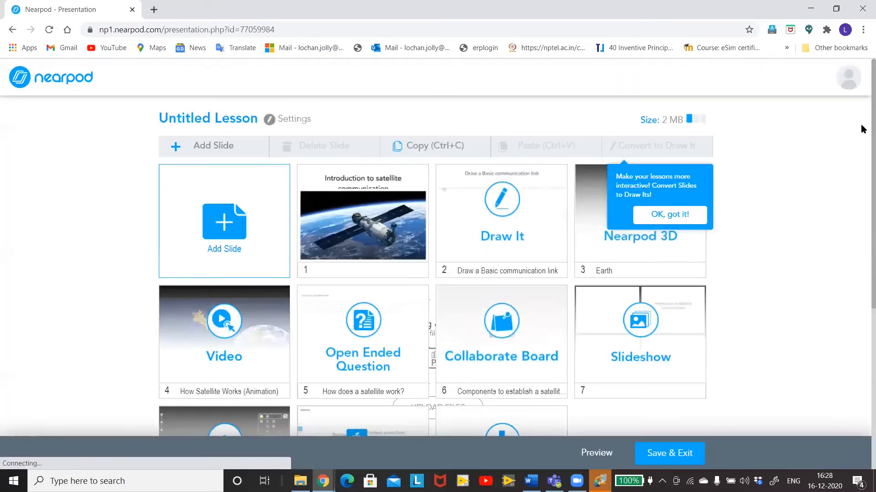
Start a Time to Climb activity with the question "identify a double reflector antenna" and set its answer type to Images
{"action": "scroll", "coordinate": [860, 217], "scroll_direction": "down", "scroll_amount": 4}
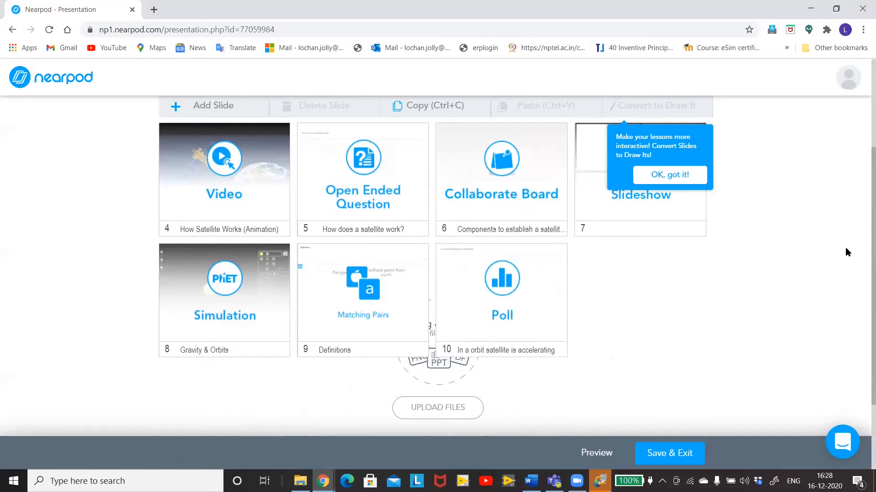
{"action": "scroll", "coordinate": [844, 247], "scroll_direction": "up", "scroll_amount": 3}
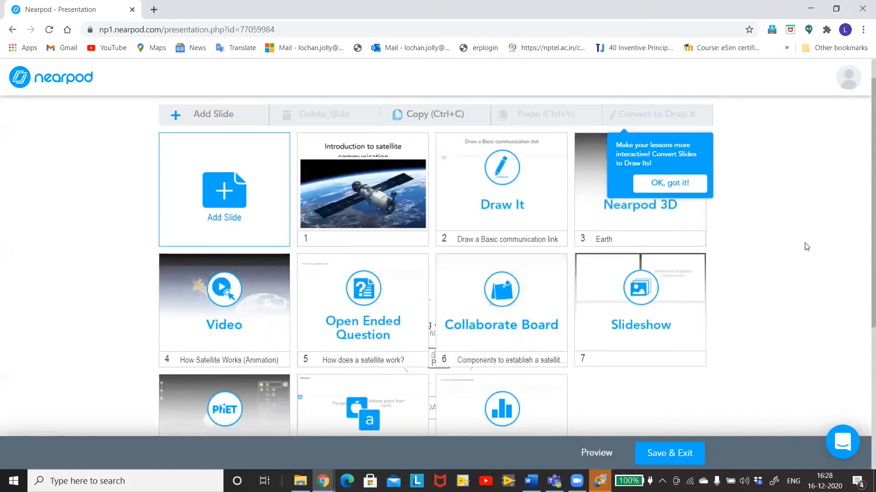
{"action": "left_click", "coordinate": [240, 177]}
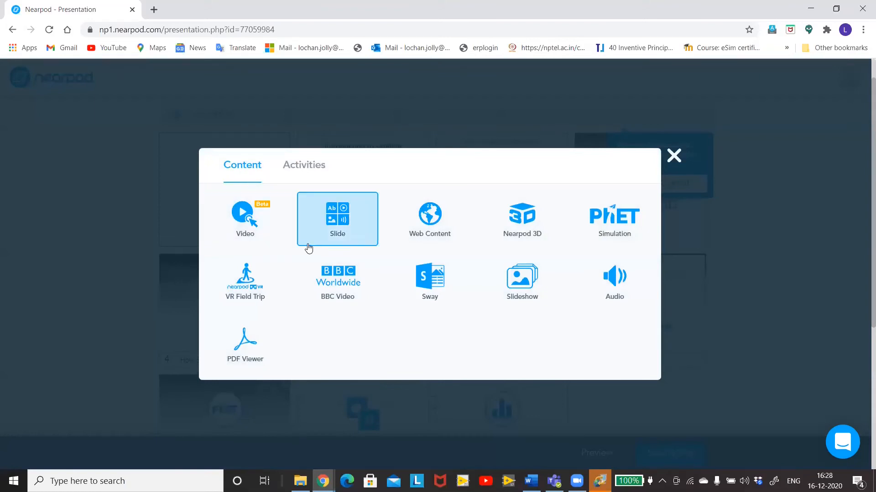
{"action": "left_click", "coordinate": [292, 169]}
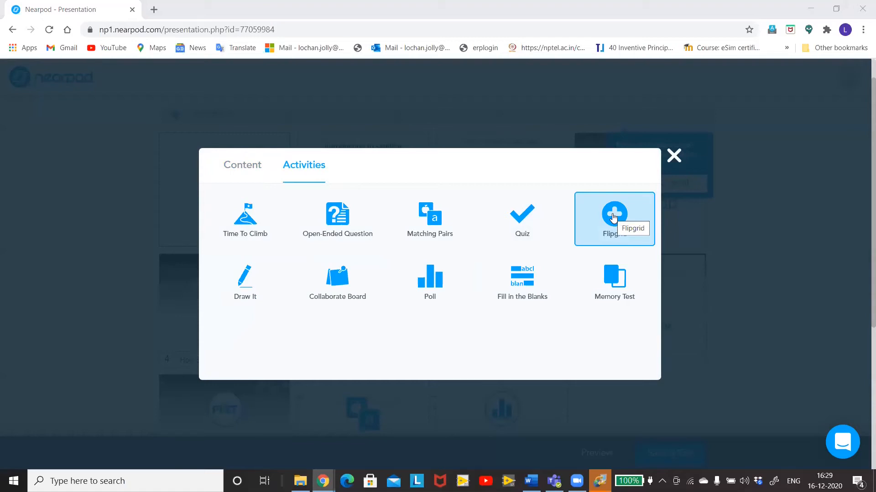
{"action": "left_click", "coordinate": [246, 223]}
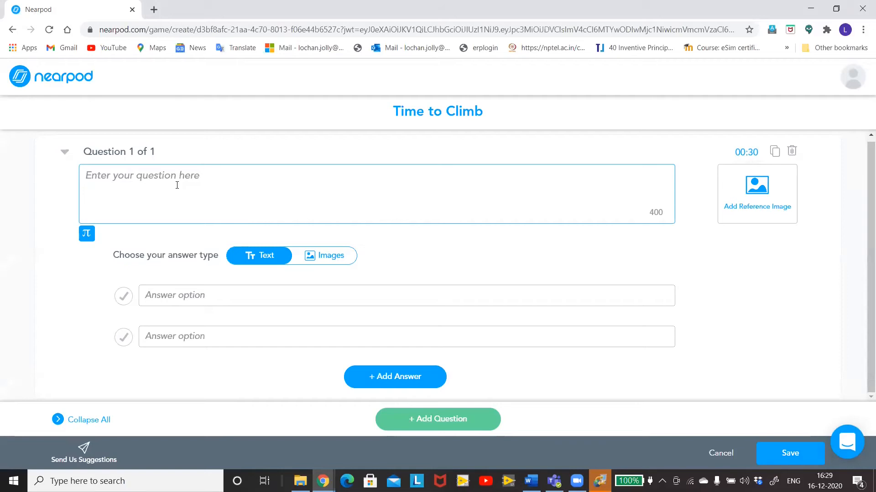
{"action": "type", "text": "identify a double reflector antenna"}
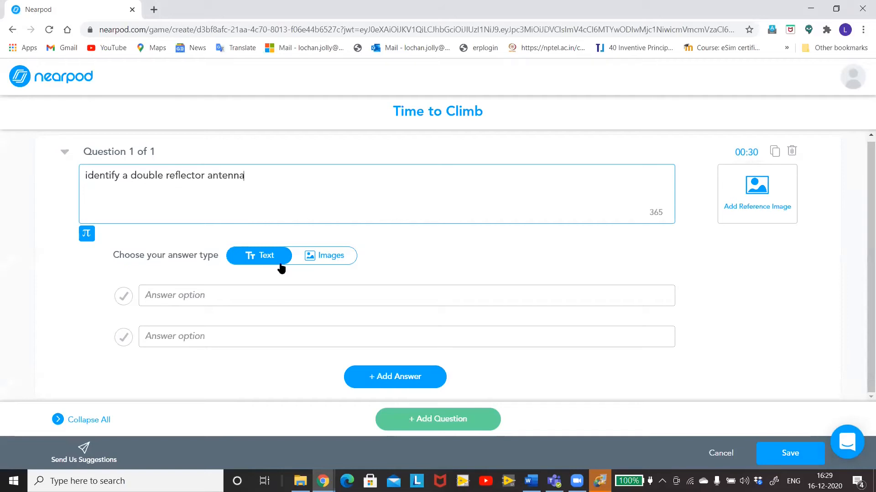
{"action": "left_click", "coordinate": [325, 259]}
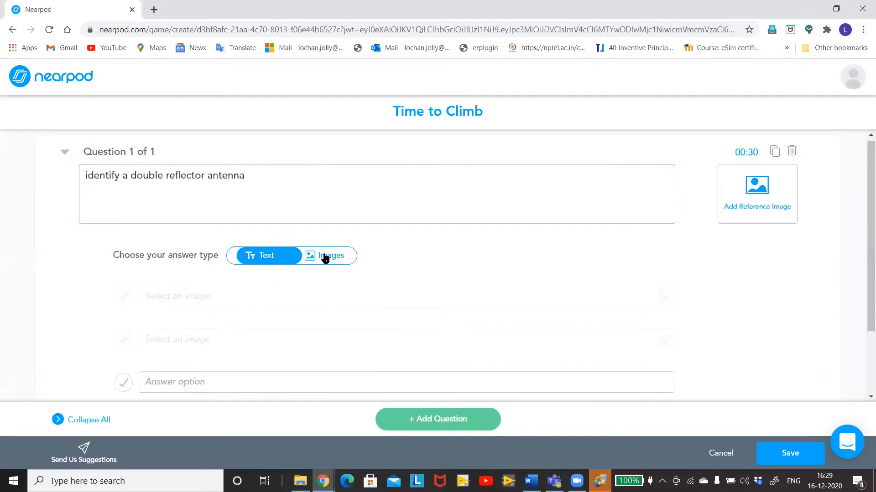
Search for a double reflector antenna image and use the diagram of two reflector arrangements as the first answer option
{"action": "left_click", "coordinate": [227, 300]}
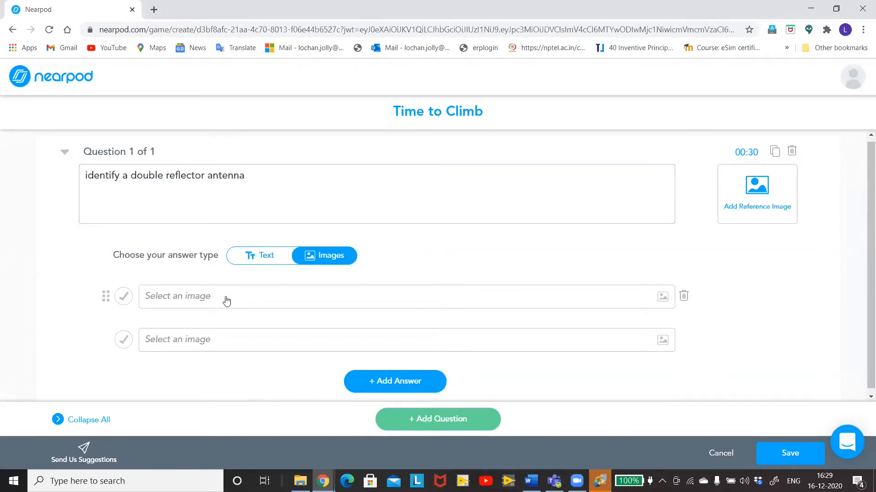
{"action": "left_click", "coordinate": [370, 151]}
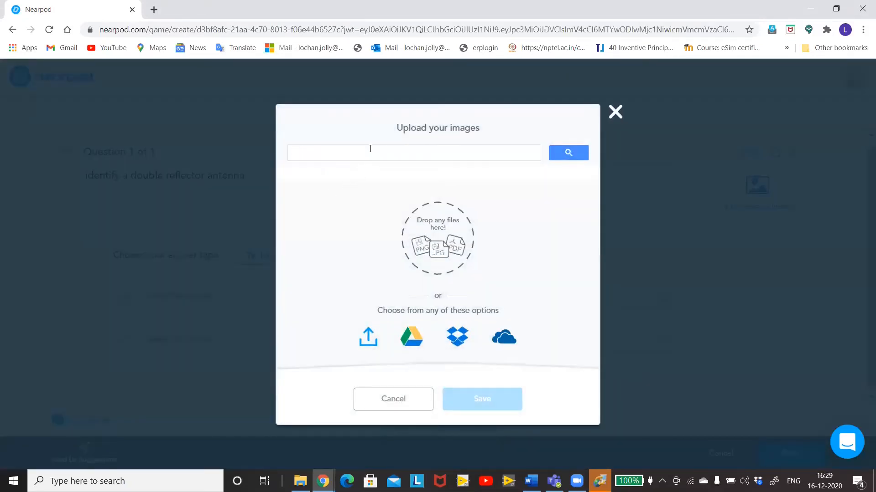
{"action": "type", "text": "ca"}
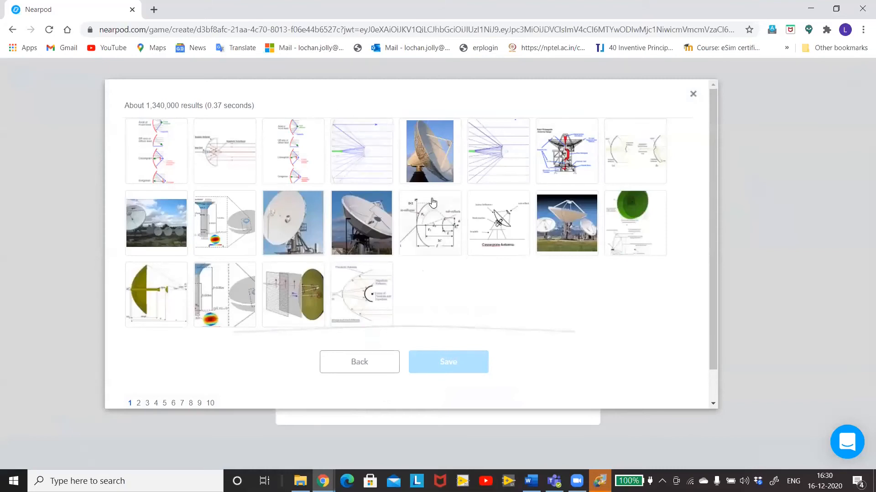
{"action": "left_click", "coordinate": [635, 150]}
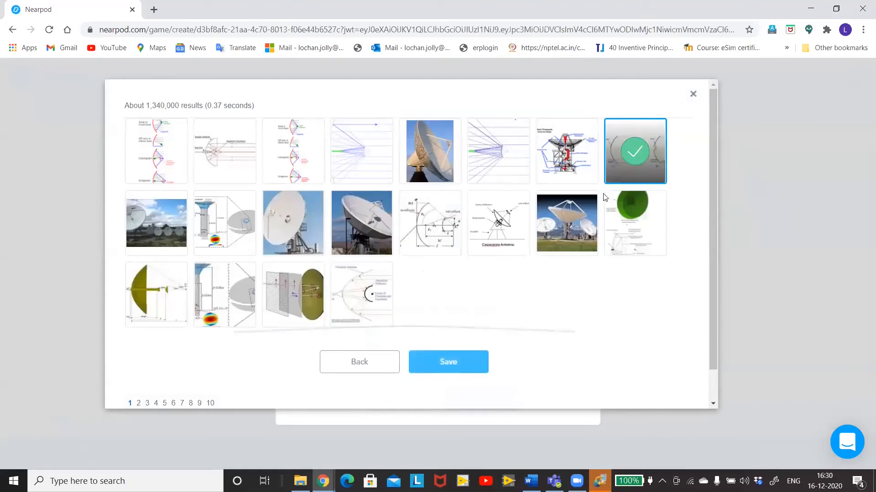
{"action": "left_click", "coordinate": [435, 364]}
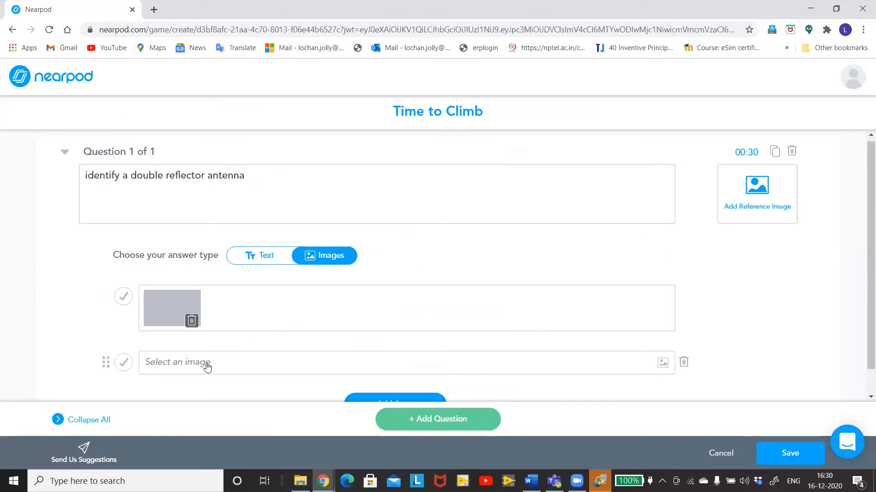
Search images for "horn antenna" and use a photo of a metal horn antenna as the second answer option
{"action": "left_click", "coordinate": [206, 363]}
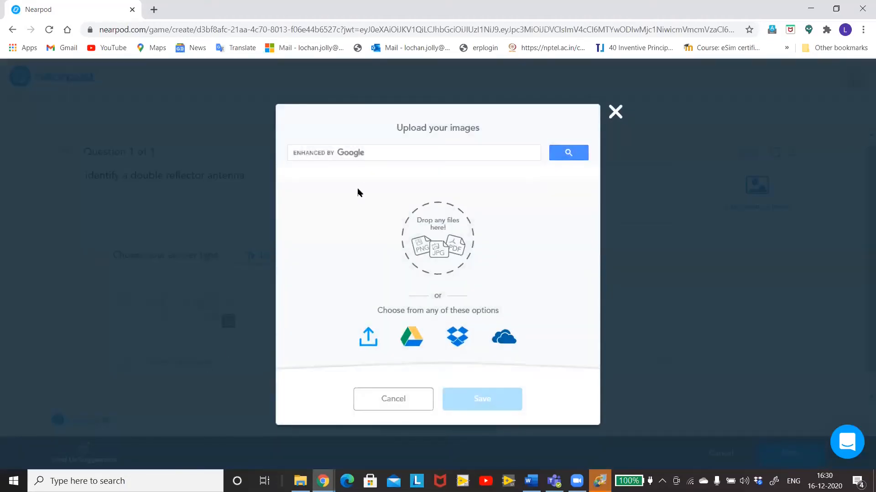
{"action": "left_click", "coordinate": [372, 151]}
{"action": "type", "text": "horn antenna"}
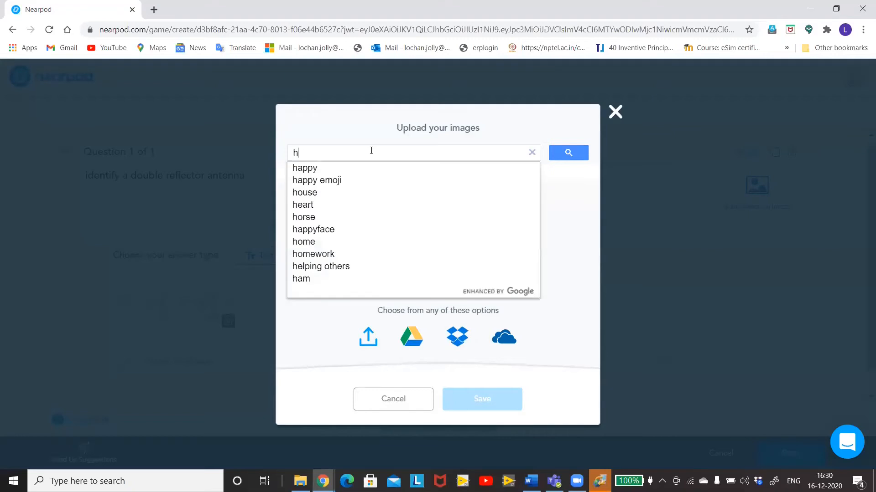
{"action": "left_click", "coordinate": [570, 156]}
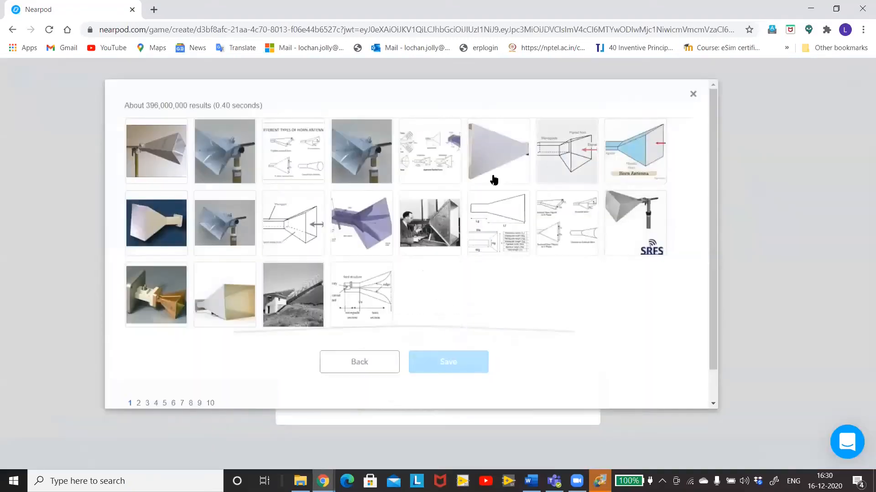
{"action": "left_click", "coordinate": [219, 170]}
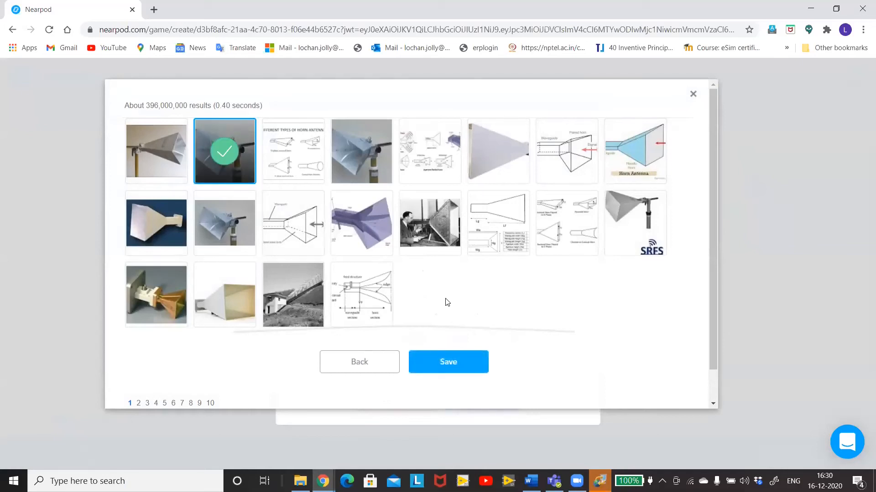
{"action": "left_click", "coordinate": [446, 362]}
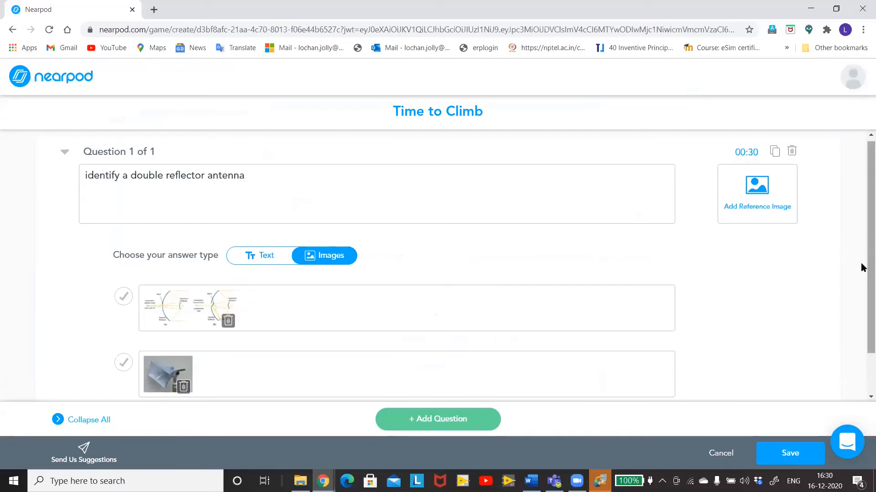
{"action": "scroll", "coordinate": [861, 274], "scroll_direction": "down", "scroll_amount": 1}
{"action": "scroll", "coordinate": [861, 300], "scroll_direction": "up", "scroll_amount": 2}
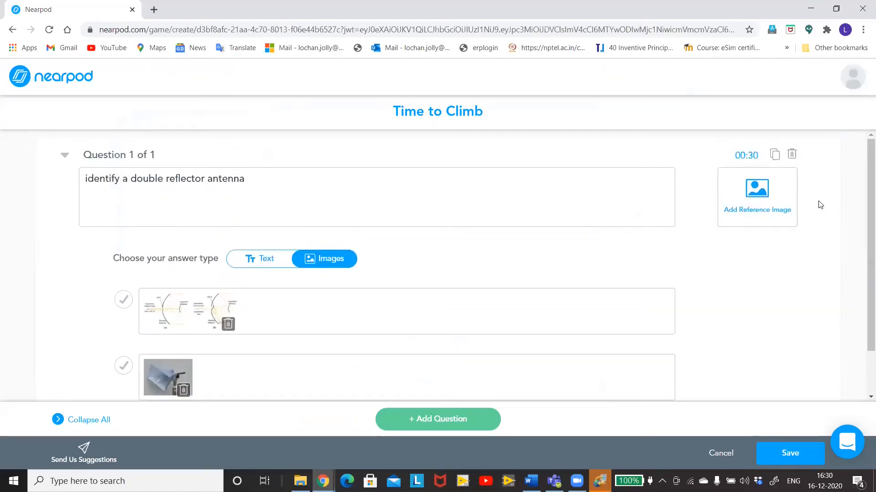
{"action": "left_click", "coordinate": [746, 157]}
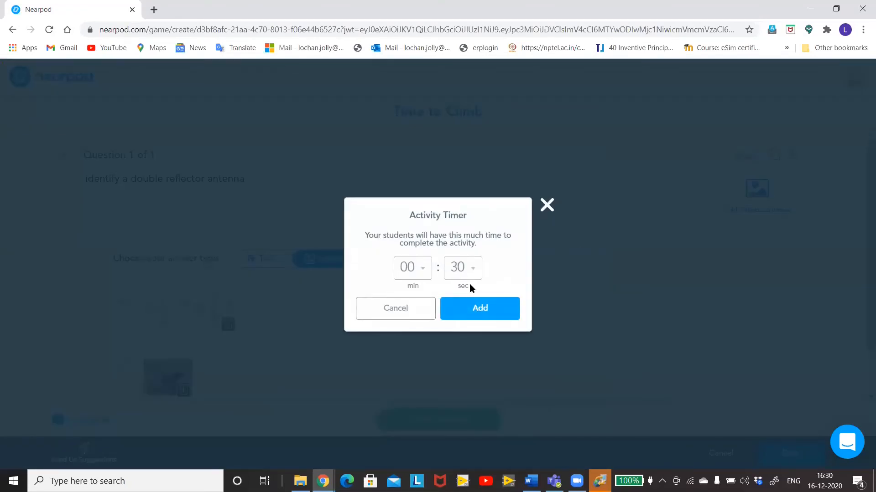
{"action": "left_click", "coordinate": [474, 271]}
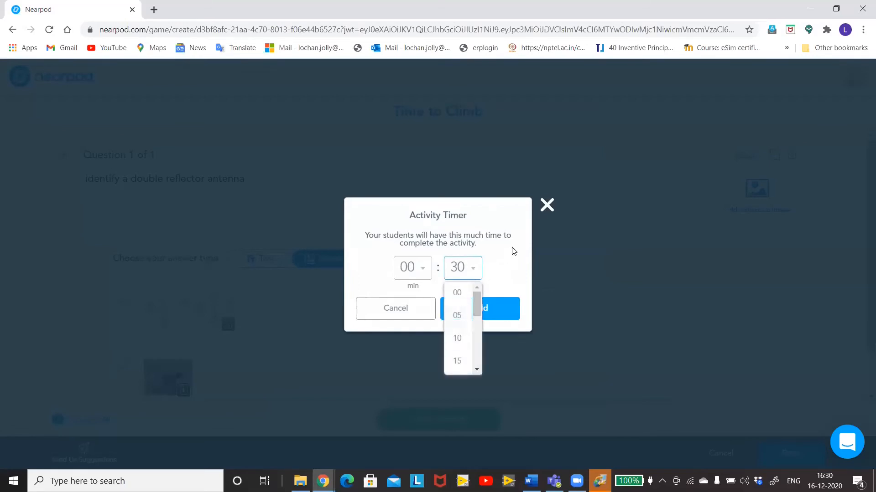
{"action": "left_click", "coordinate": [547, 205]}
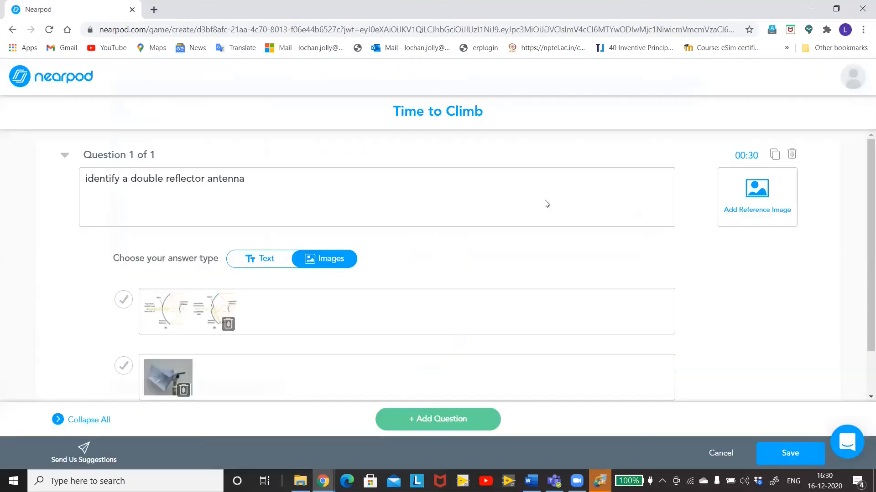
Add a second question "keplers first law says orbit is an" with the answers "Ellipse" and "Hyperbola", marking "Ellipse" as correct
{"action": "scroll", "coordinate": [860, 216], "scroll_direction": "down", "scroll_amount": 2}
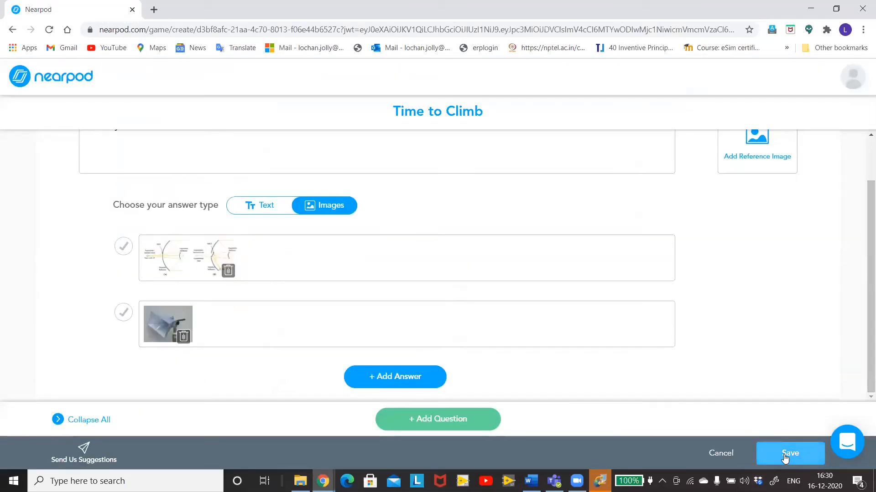
{"action": "left_click", "coordinate": [417, 415]}
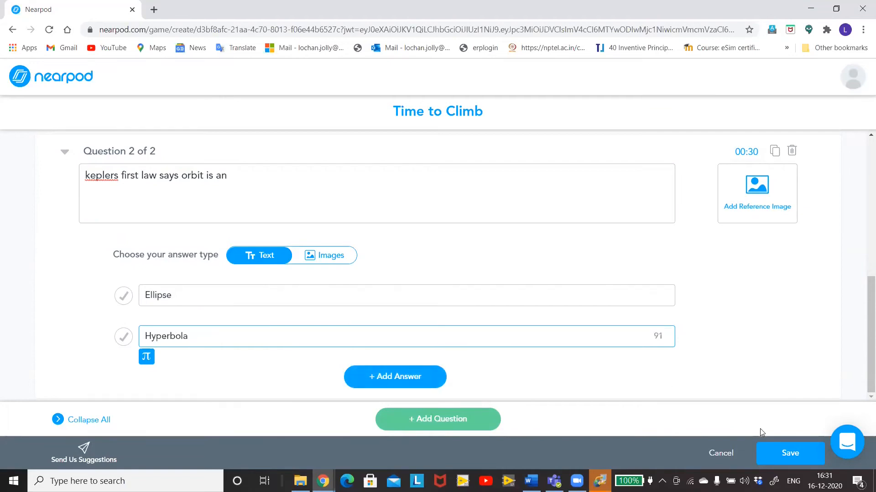
{"action": "left_click", "coordinate": [784, 462]}
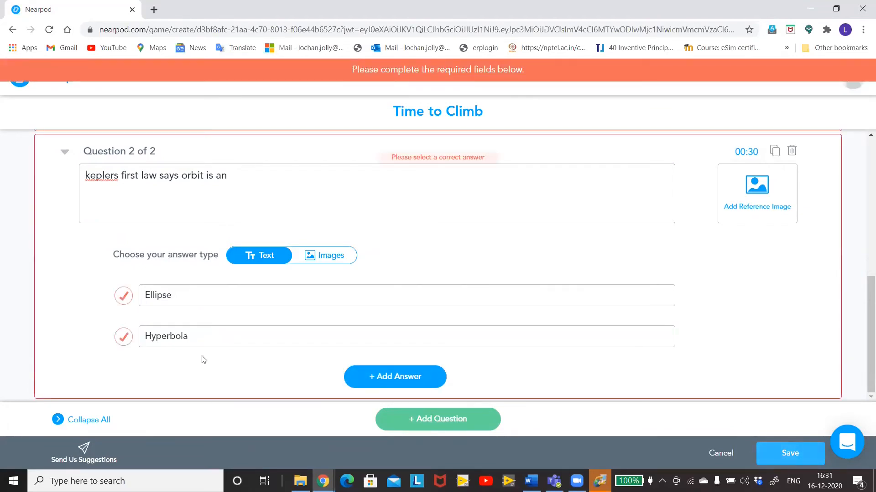
{"action": "left_click", "coordinate": [124, 297]}
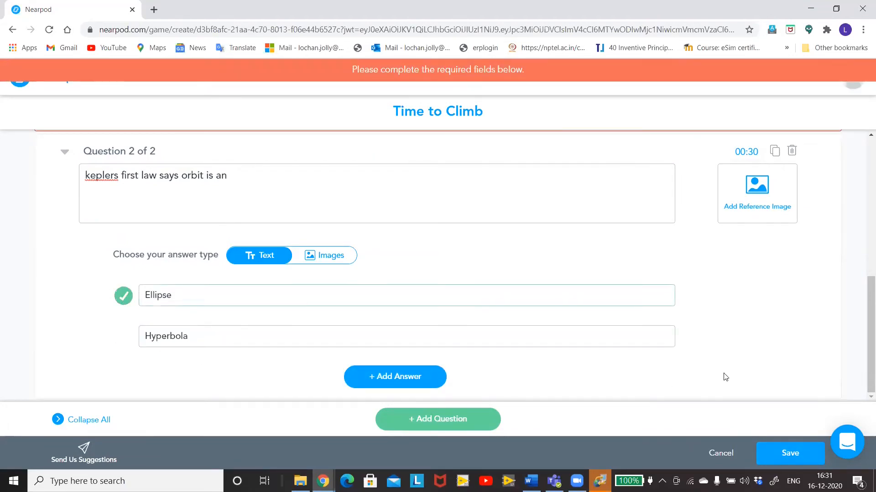
Mark the reflector diagram as the correct answer to the first question and save the Time to Climb activity
{"action": "left_click_drag", "start_coordinate": [860, 365], "coordinate": [860, 217]}
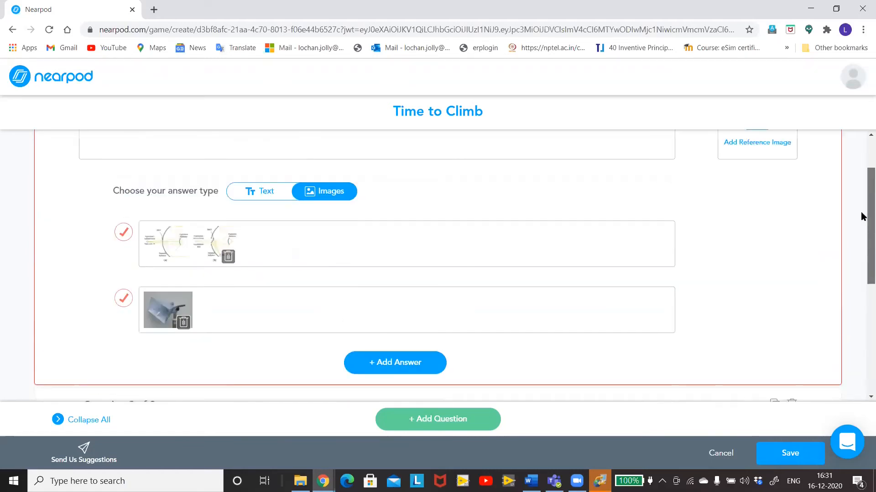
{"action": "left_click", "coordinate": [125, 234]}
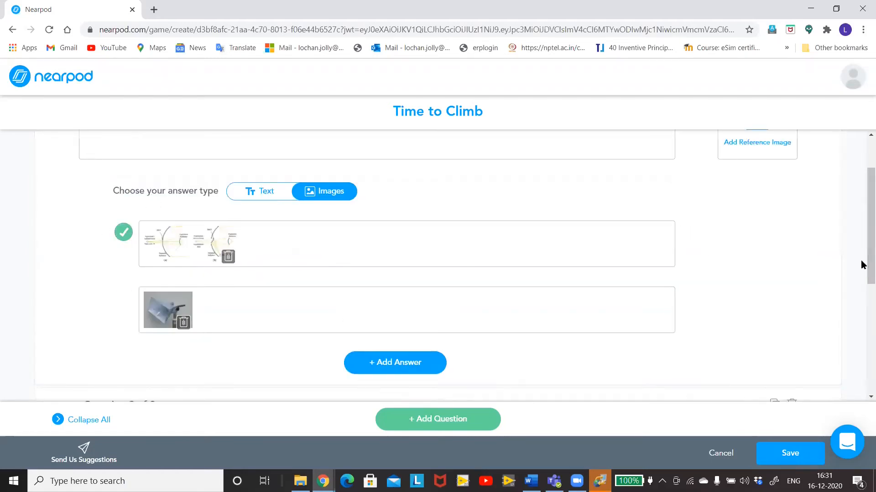
{"action": "left_click_drag", "start_coordinate": [860, 231], "coordinate": [860, 384]}
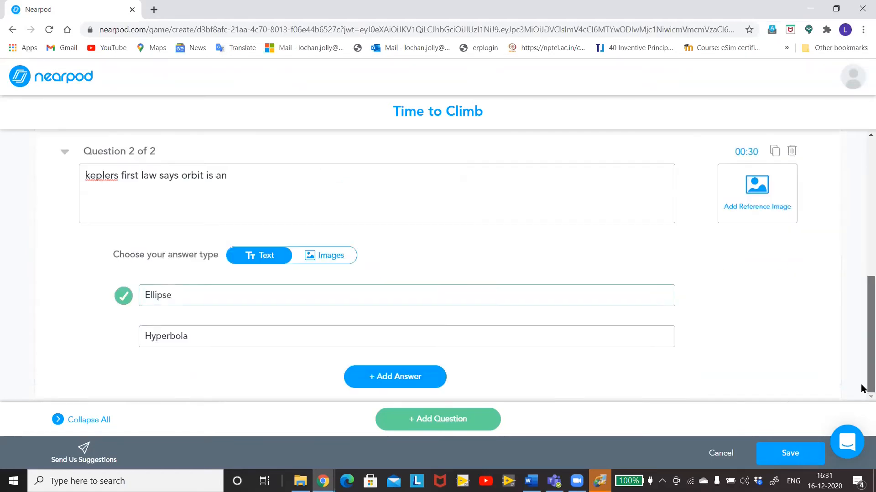
{"action": "left_click", "coordinate": [779, 457]}
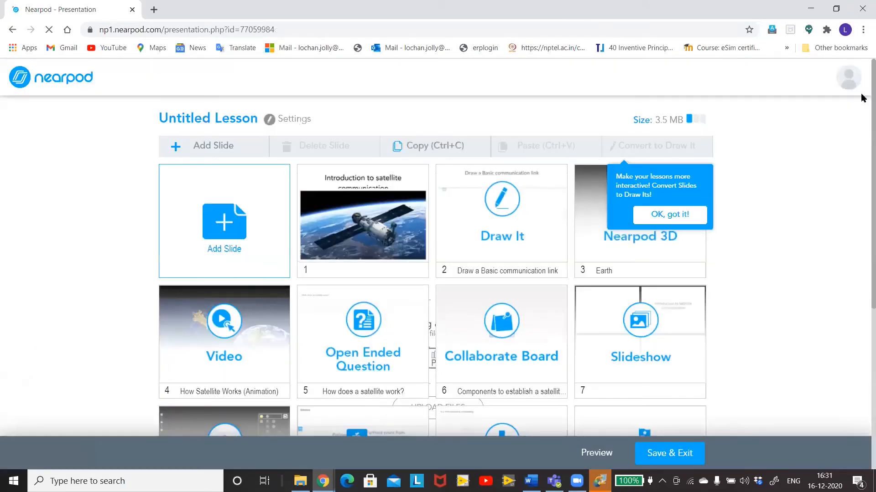
Start saving the finished lesson, naming it "lesson 1" with the description "introduction module"
{"action": "left_click_drag", "start_coordinate": [861, 143], "coordinate": [847, 130]}
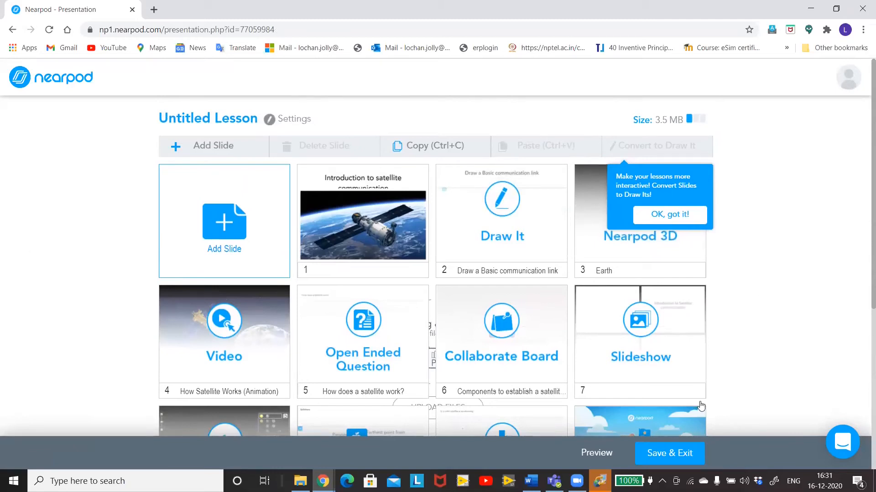
{"action": "left_click", "coordinate": [670, 455]}
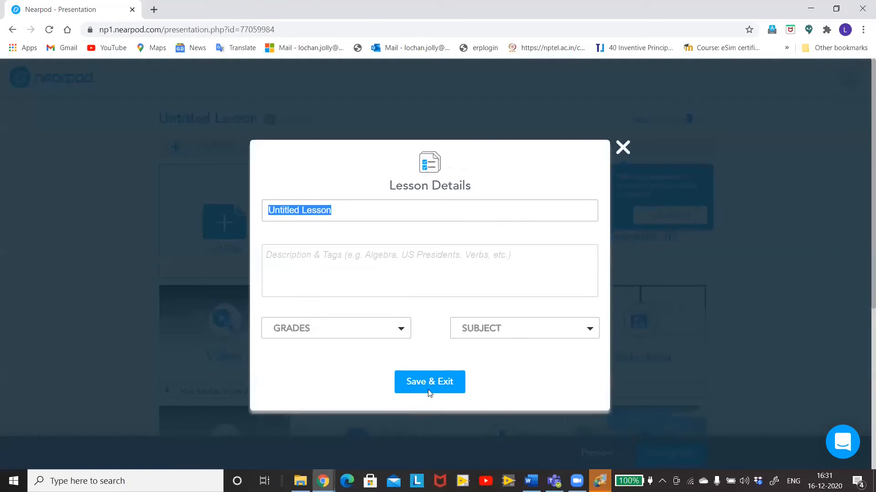
{"action": "type", "text": "lesson 1"}
{"action": "left_click", "coordinate": [353, 266]}
{"action": "type", "text": "introduction module"}
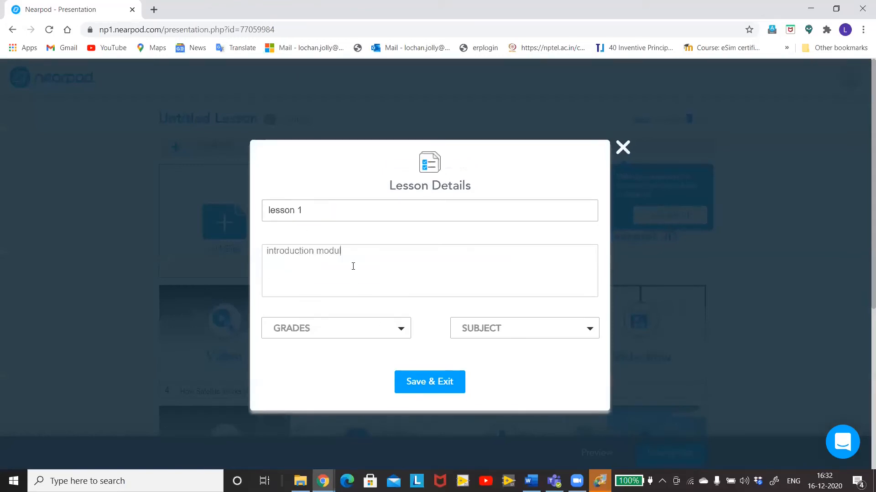
Set the lesson's grade to Higher Ed and its subject to Tech & Computer Science, and save it to the library
{"action": "left_click", "coordinate": [400, 329]}
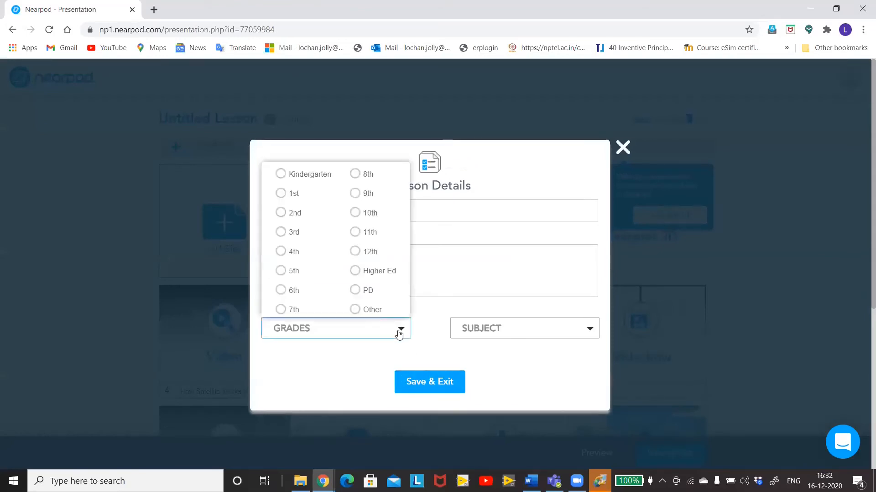
{"action": "left_click", "coordinate": [372, 269]}
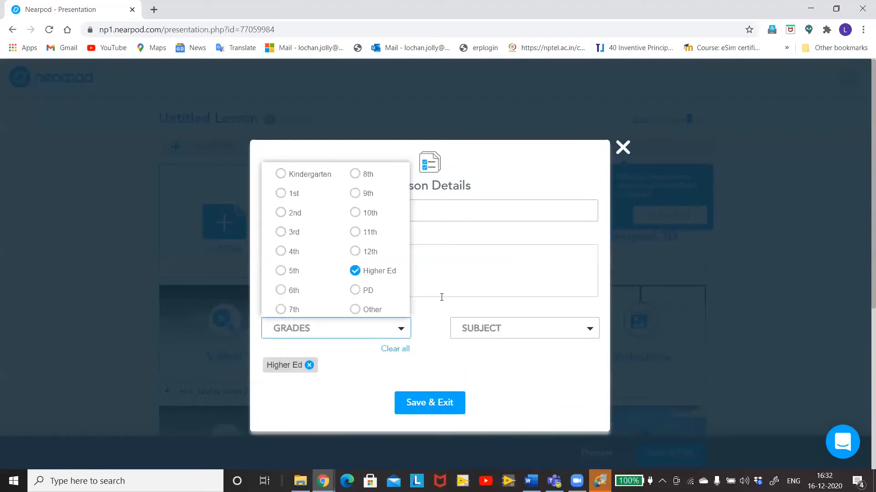
{"action": "left_click", "coordinate": [589, 328]}
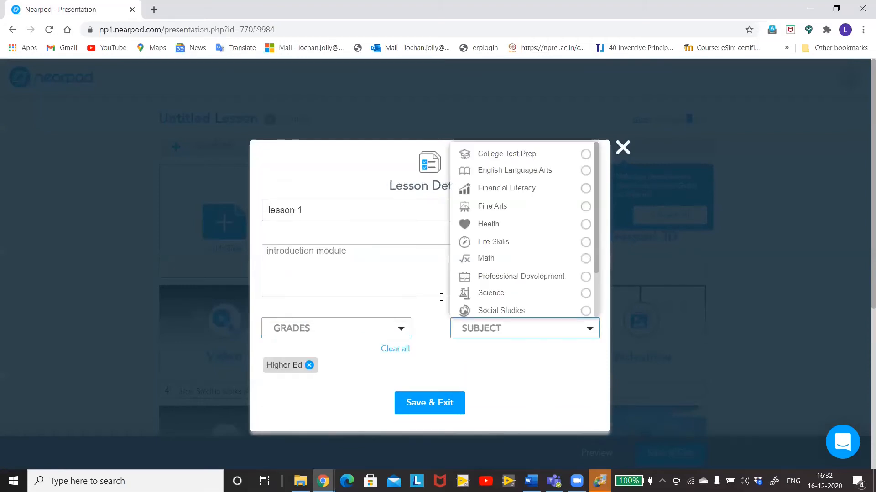
{"action": "left_click_drag", "start_coordinate": [596, 254], "coordinate": [595, 298]}
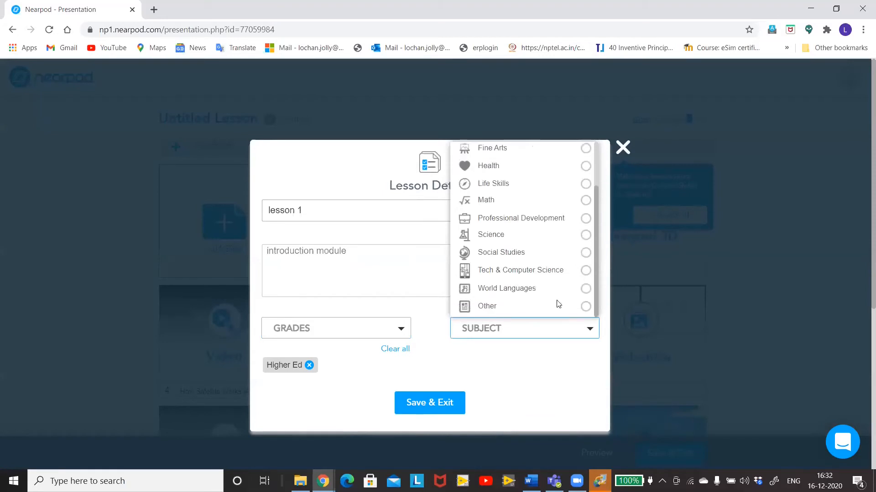
{"action": "left_click", "coordinate": [522, 271]}
{"action": "left_click", "coordinate": [419, 406]}
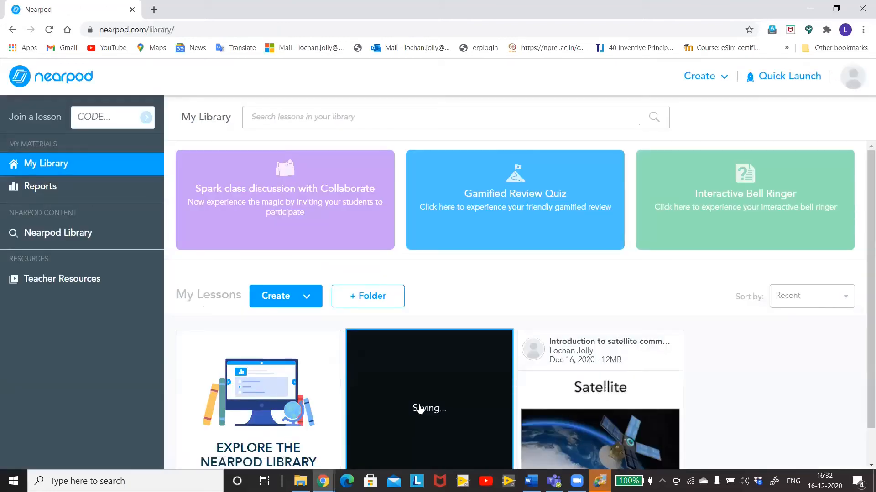
Launch "lesson 1" from My Lessons in Live Participation mode as a new session
{"action": "mouse_move", "coordinate": [548, 367]}
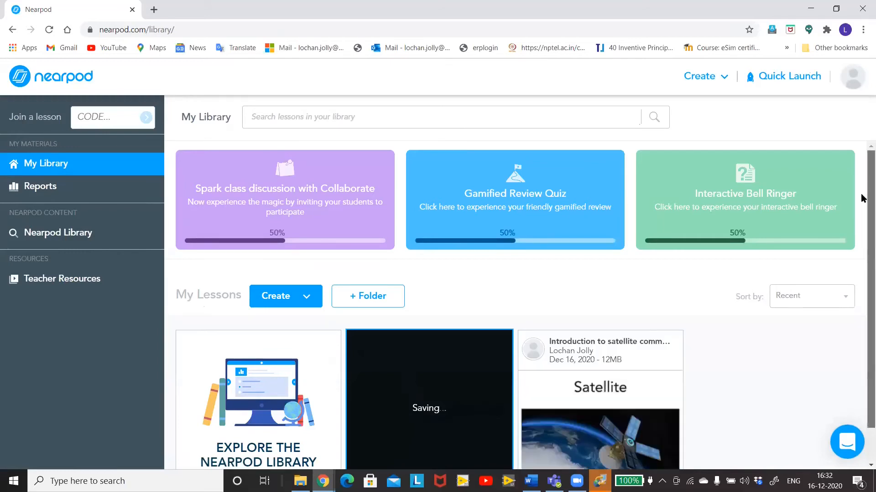
{"action": "scroll", "coordinate": [861, 192], "scroll_direction": "down", "scroll_amount": 1}
{"action": "mouse_move", "coordinate": [461, 363]}
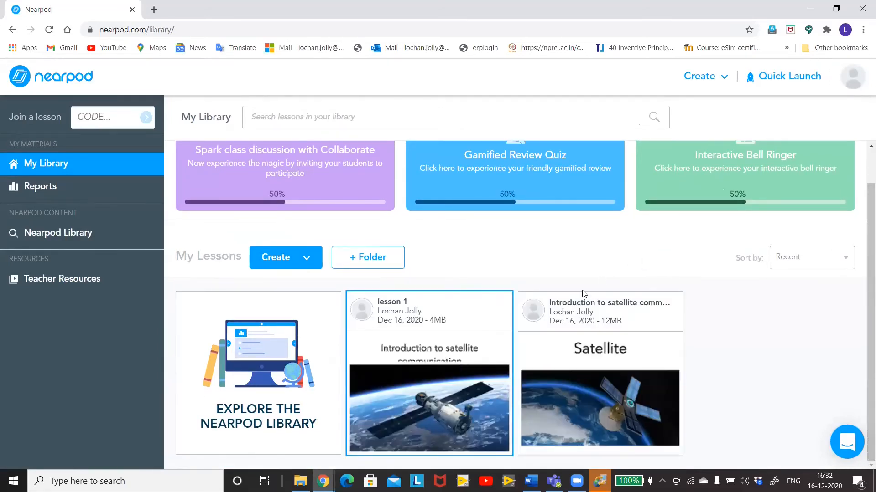
{"action": "mouse_move", "coordinate": [453, 382]}
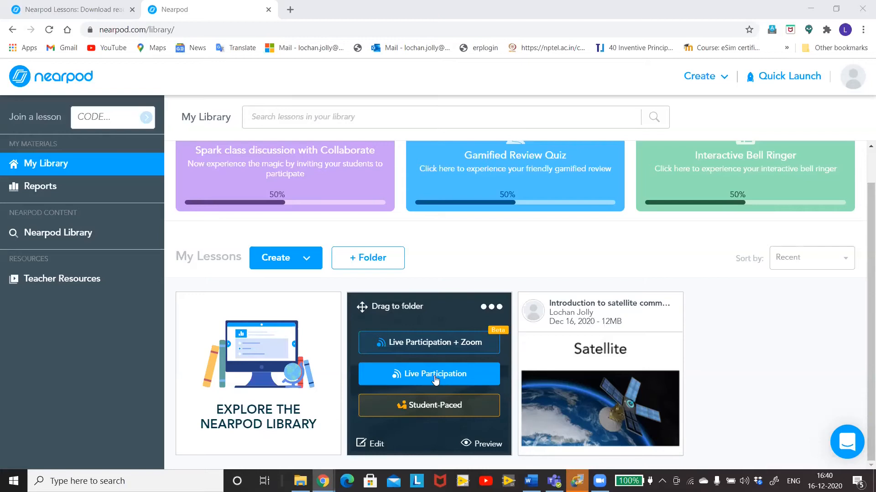
{"action": "left_click", "coordinate": [435, 379]}
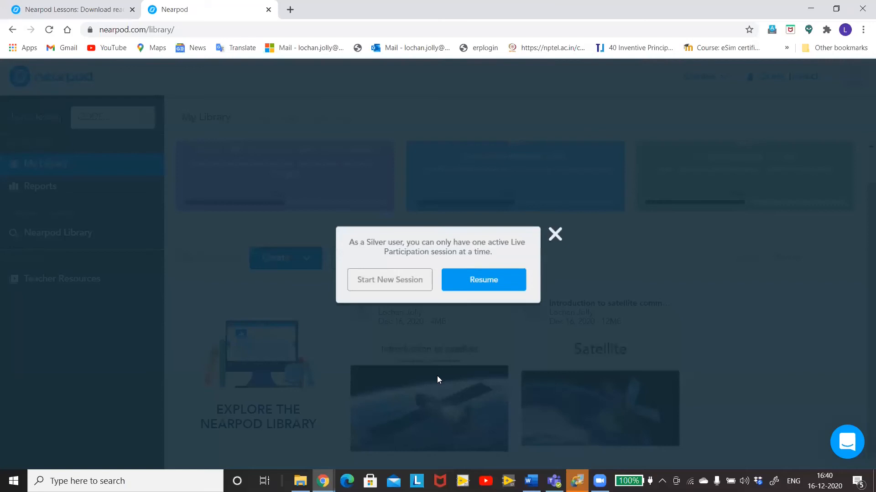
{"action": "left_click", "coordinate": [390, 279]}
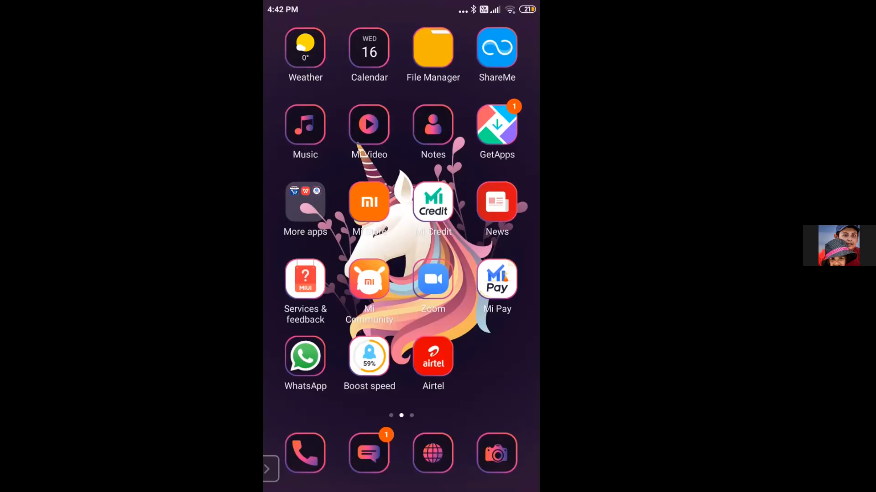
Switch to the phone's browser, search for "nearpod", open the Nearpod site and choose to join a lesson as a student
{"action": "left_click_drag", "start_coordinate": [305, 356], "coordinate": [401, 356]}
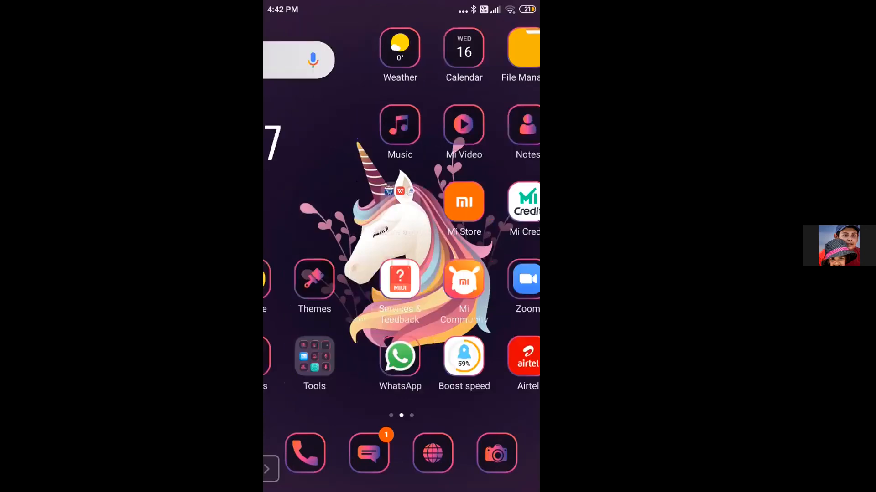
{"action": "left_click", "coordinate": [433, 454]}
{"action": "left_click", "coordinate": [401, 195]}
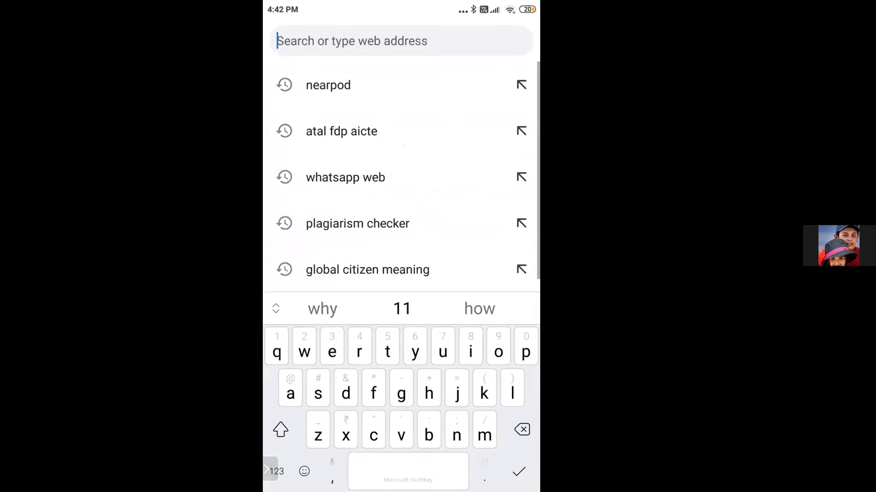
{"action": "left_click", "coordinate": [328, 85]}
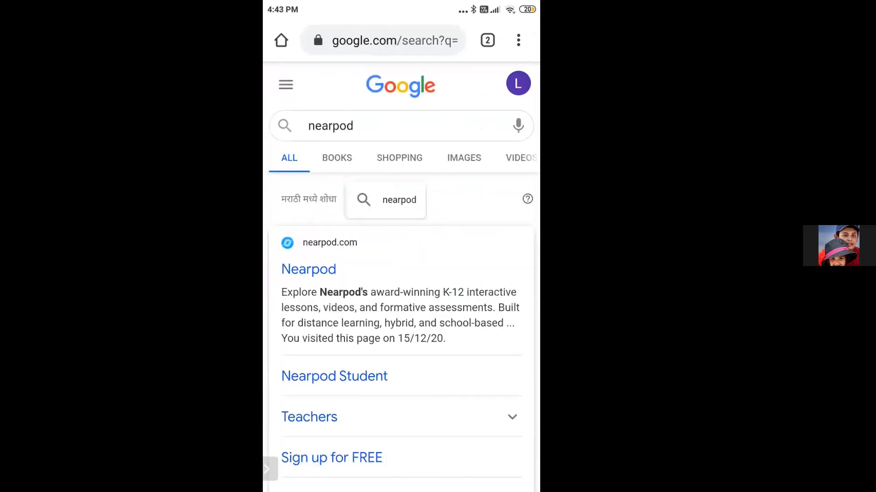
{"action": "left_click", "coordinate": [308, 269]}
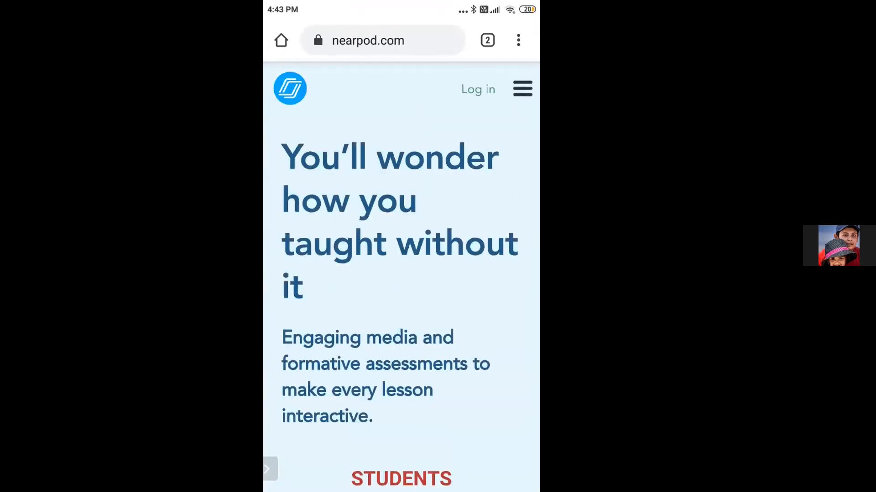
{"action": "scroll", "coordinate": [345, 477], "scroll_direction": "down", "scroll_amount": 5}
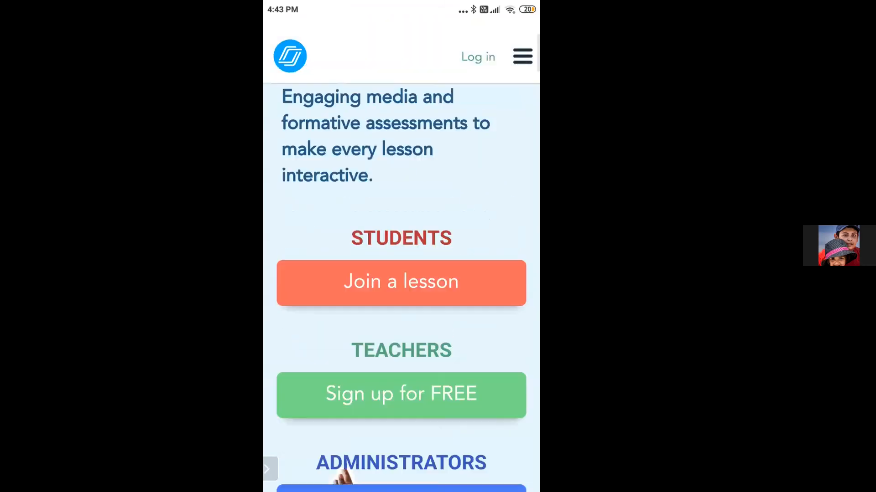
{"action": "left_click", "coordinate": [401, 283]}
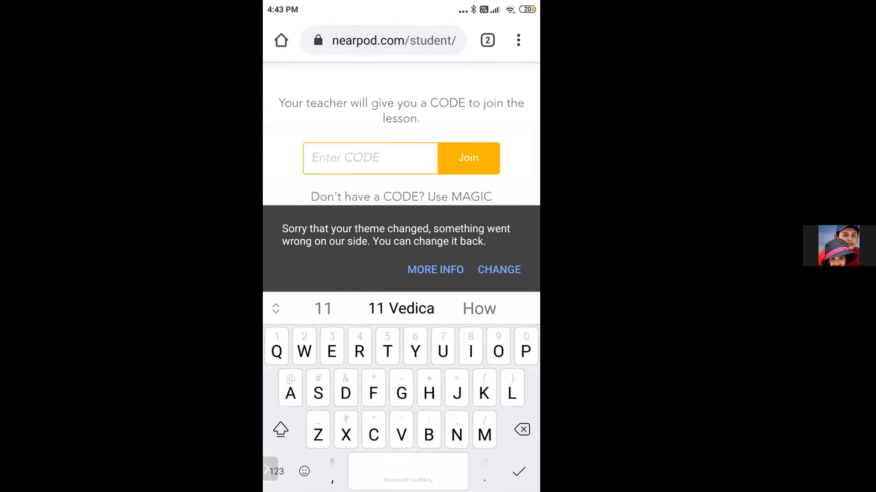
Enter the lesson's join code and the student's name on the phone to join the live lesson
{"action": "type", "text": "W9JZY"}
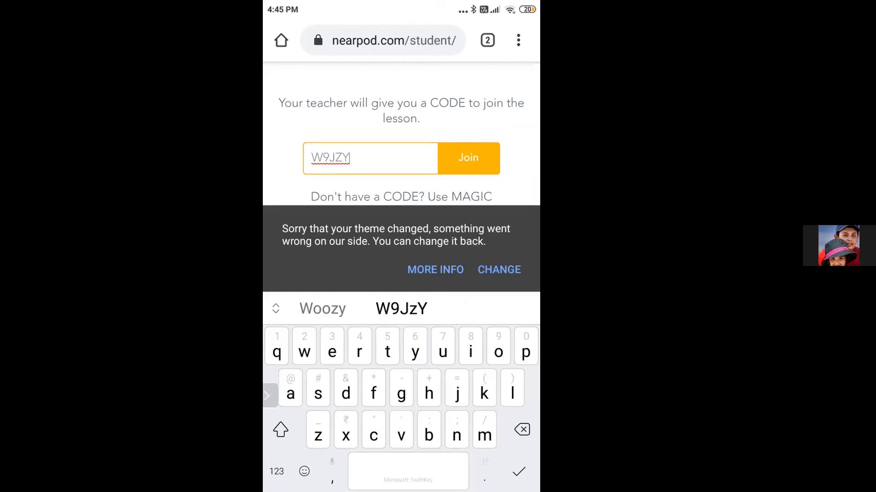
{"action": "left_click", "coordinate": [468, 158]}
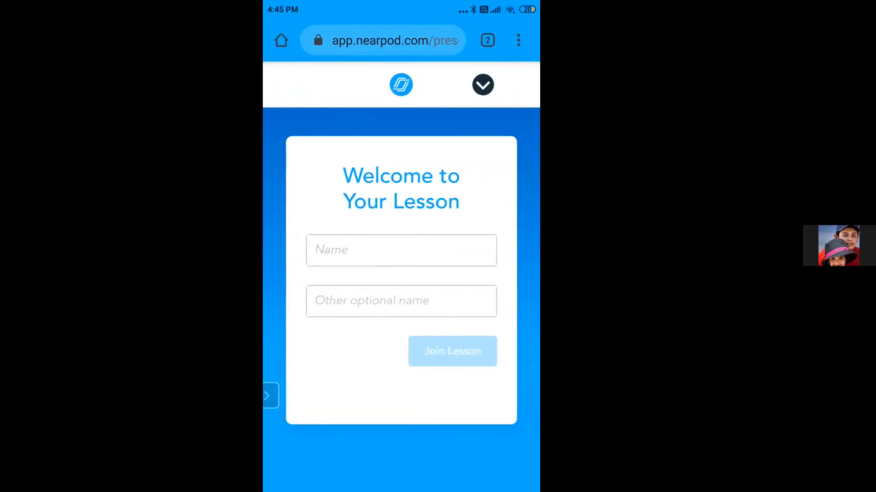
{"action": "left_click", "coordinate": [401, 250]}
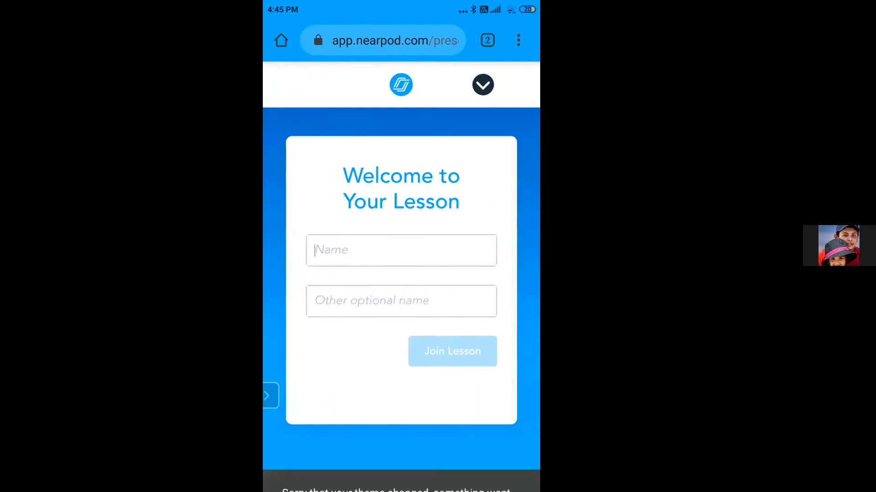
{"action": "type", "text": "Ve"}
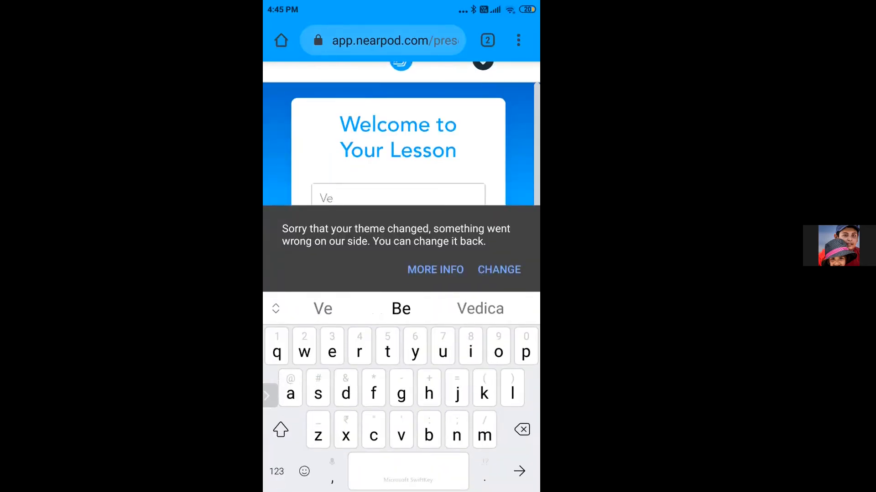
{"action": "key", "text": "Return"}
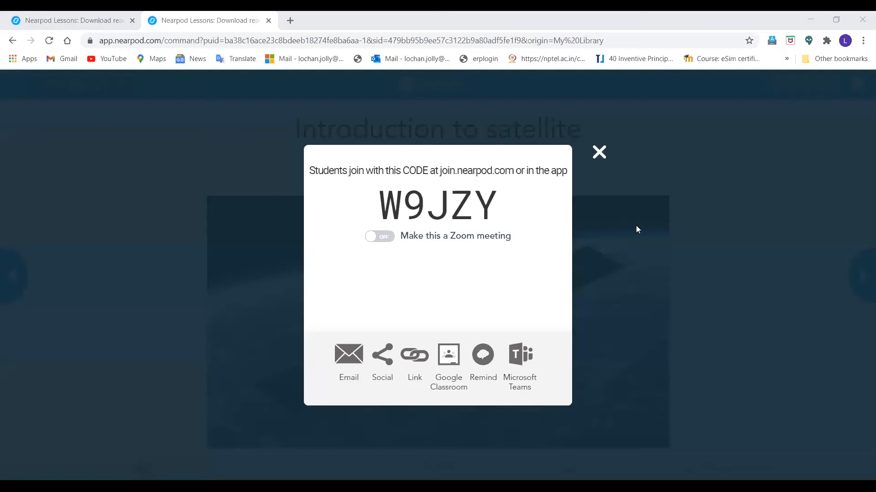
Dismiss the teacher's join-code window, advance to the "Draw a Basic communication link" activity and share the student's submitted drawing with the class
{"action": "left_click", "coordinate": [599, 153]}
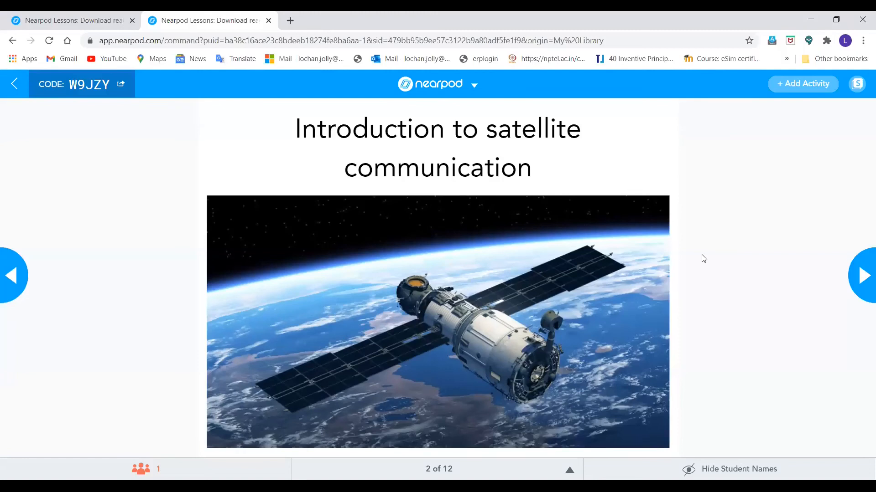
{"action": "key", "text": "Right"}
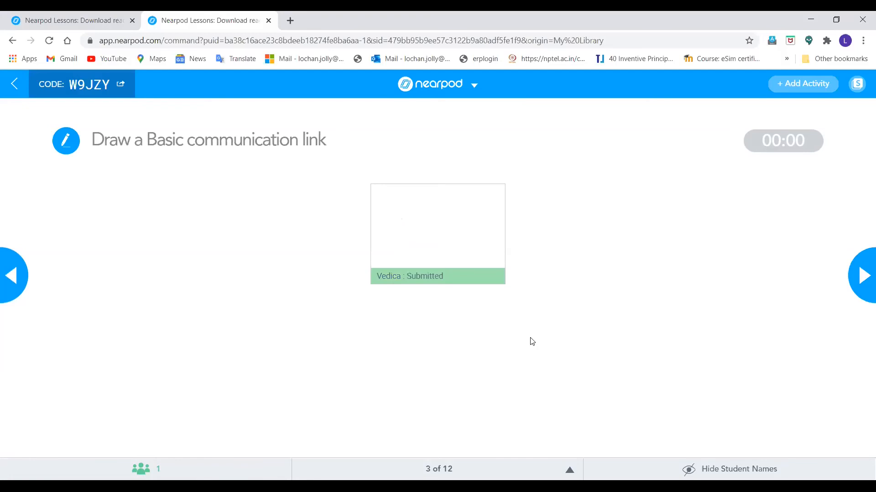
{"action": "left_click", "coordinate": [408, 252]}
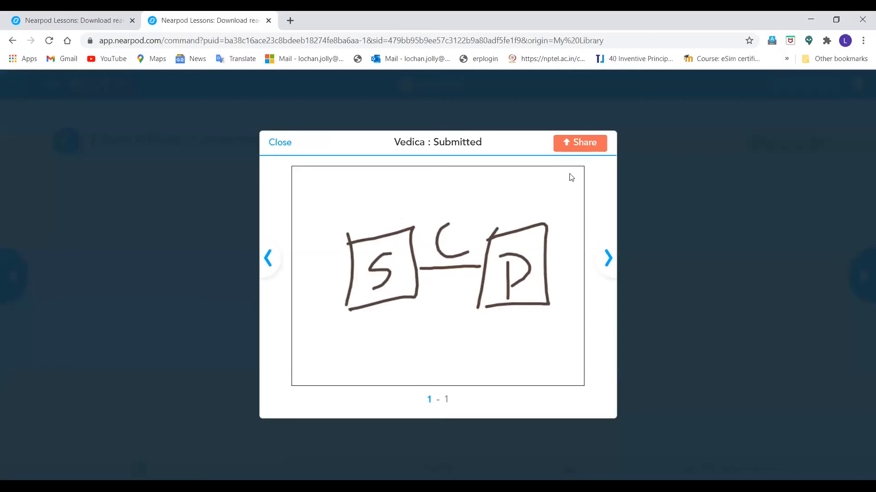
{"action": "left_click", "coordinate": [569, 143]}
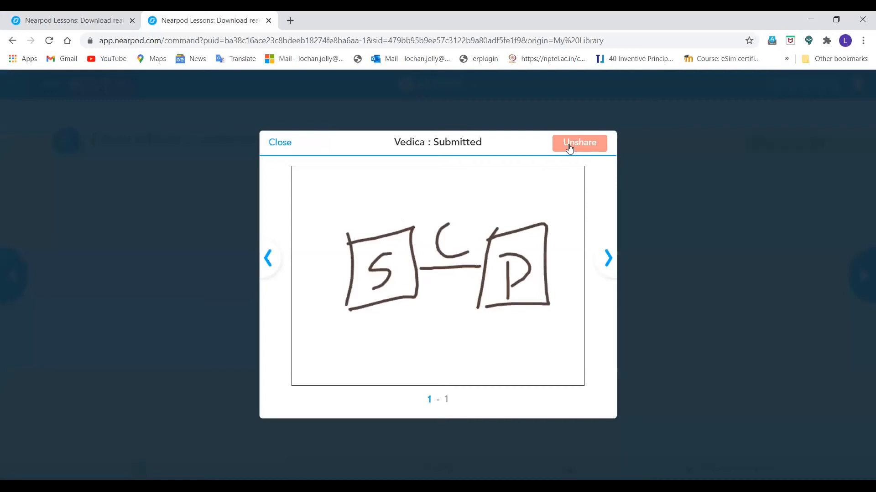
Stop sharing the student's drawing and close its enlarged view
{"action": "left_click", "coordinate": [569, 145]}
{"action": "left_click", "coordinate": [607, 264]}
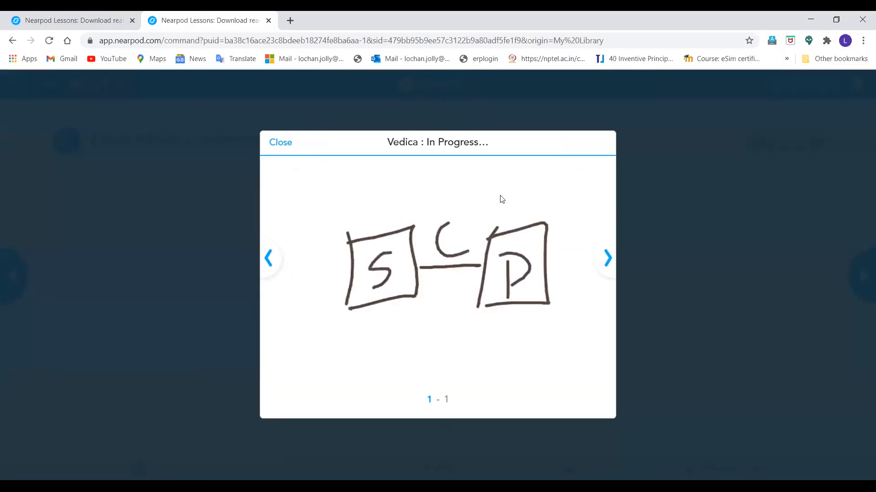
{"action": "left_click", "coordinate": [271, 143]}
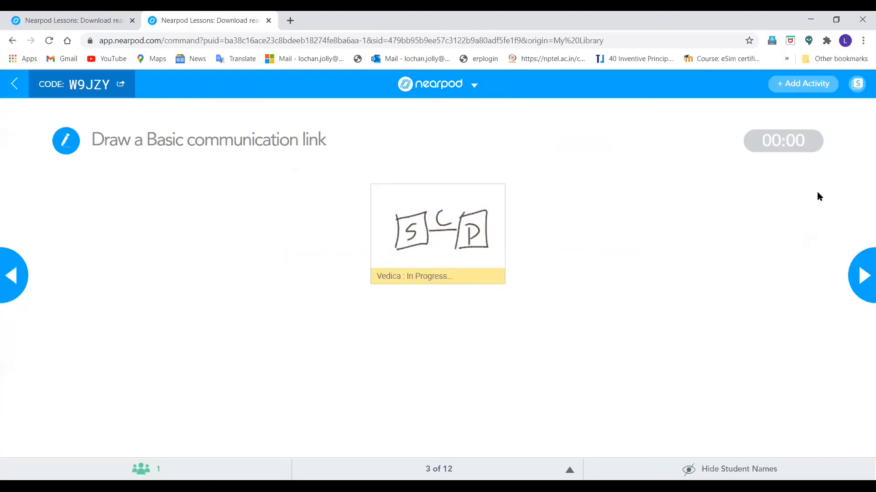
Advance the live lesson through the 3D Earth model and the satellite video to the question "How does a satellite work?"
{"action": "left_click", "coordinate": [862, 274]}
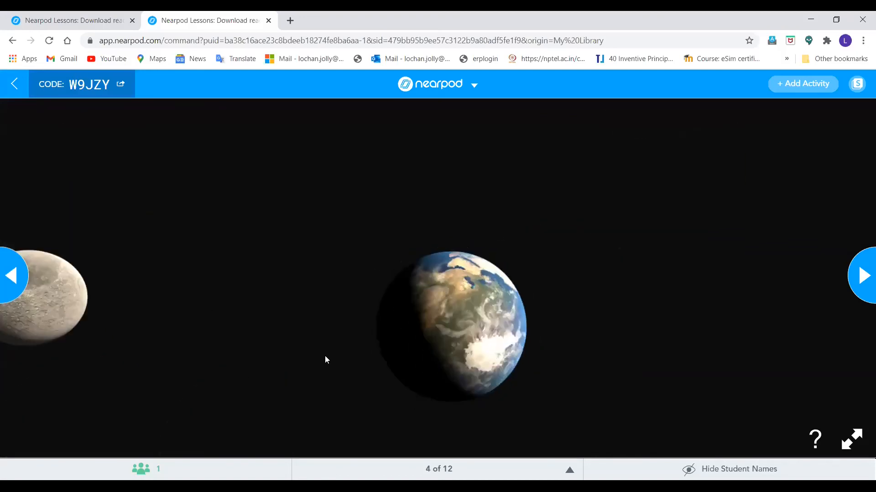
{"action": "key", "text": "Right"}
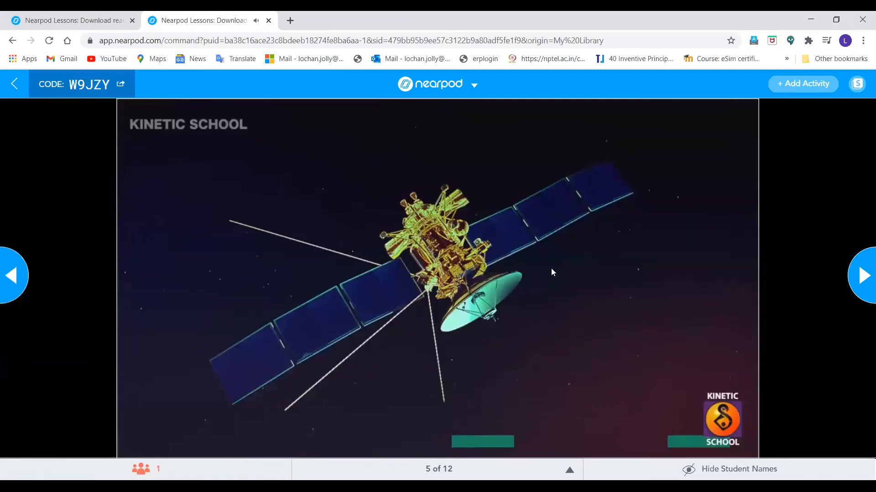
{"action": "left_click", "coordinate": [860, 275]}
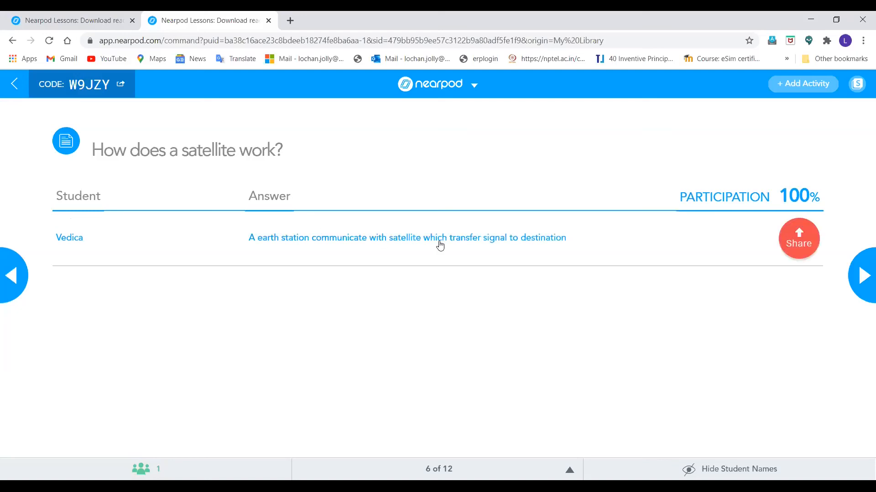
Share the student's answer to the open-ended question and advance to the "Components to establish a satellite communication link" board
{"action": "left_click", "coordinate": [803, 247]}
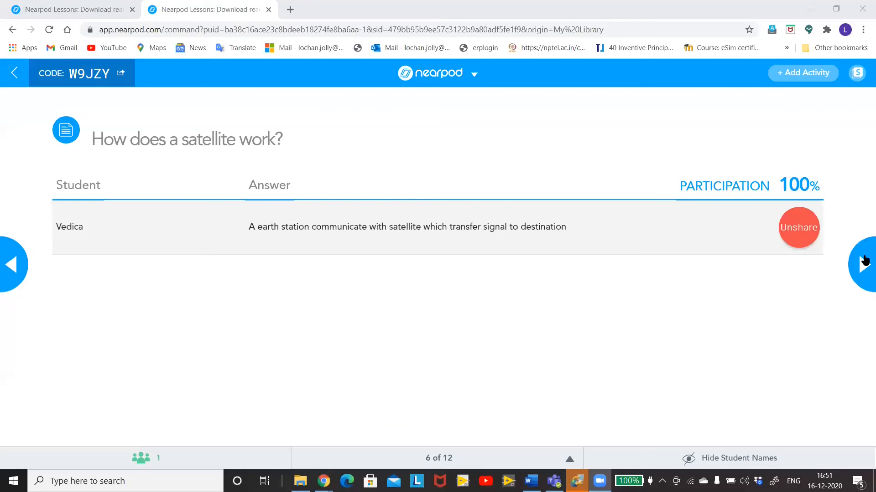
{"action": "left_click", "coordinate": [864, 261]}
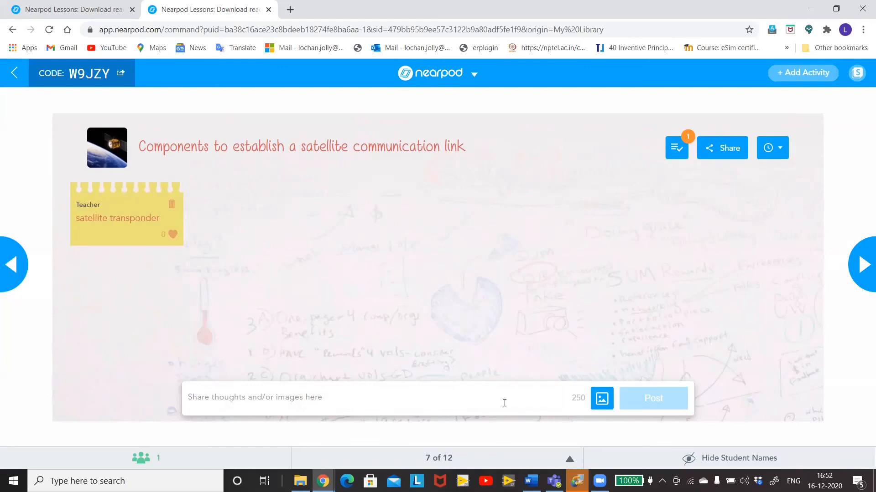
Advance the live lesson to the embedded slide presentation and go through its slides up to slide 5, "BACKGROUND"
{"action": "left_click", "coordinate": [863, 265]}
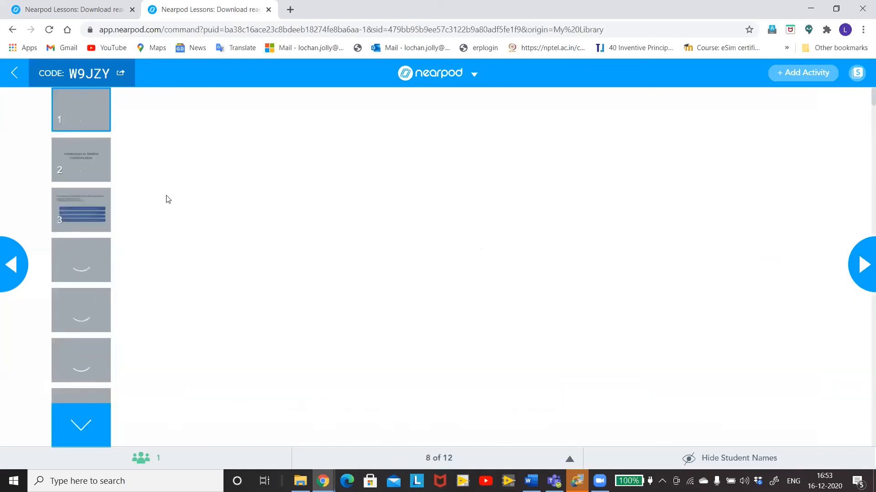
{"action": "left_click", "coordinate": [78, 155]}
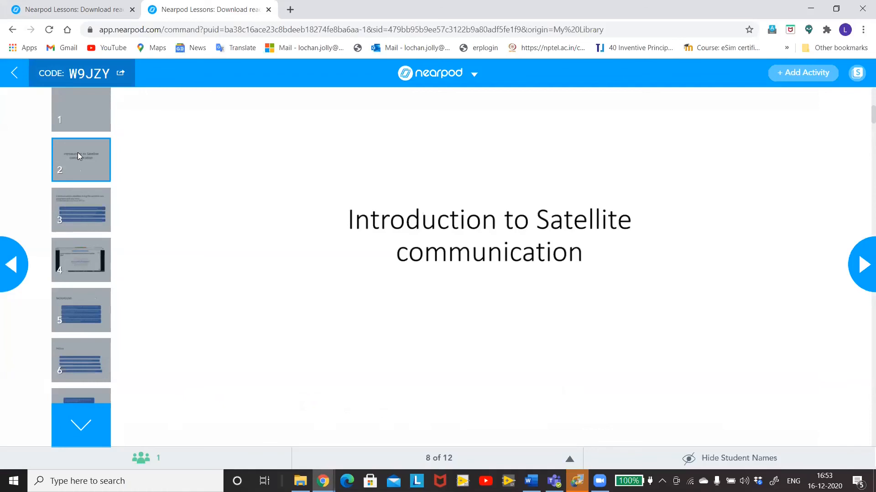
{"action": "left_click", "coordinate": [81, 219]}
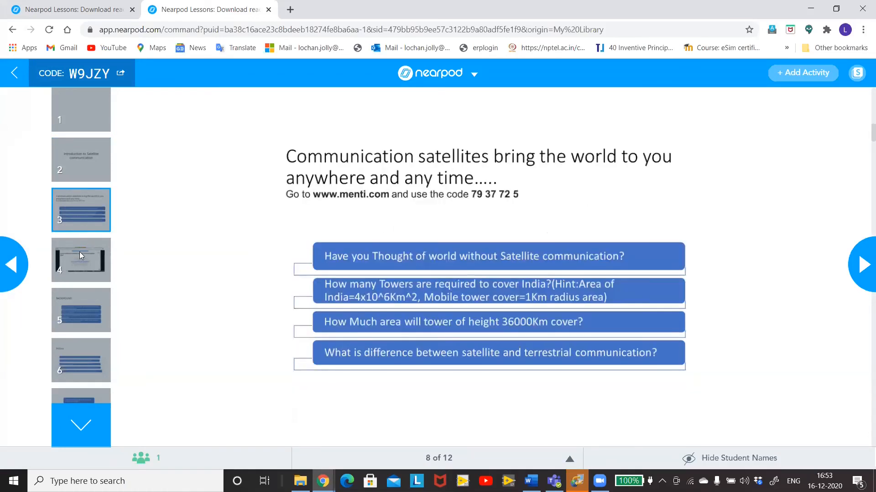
{"action": "left_click", "coordinate": [79, 255]}
{"action": "left_click", "coordinate": [77, 300]}
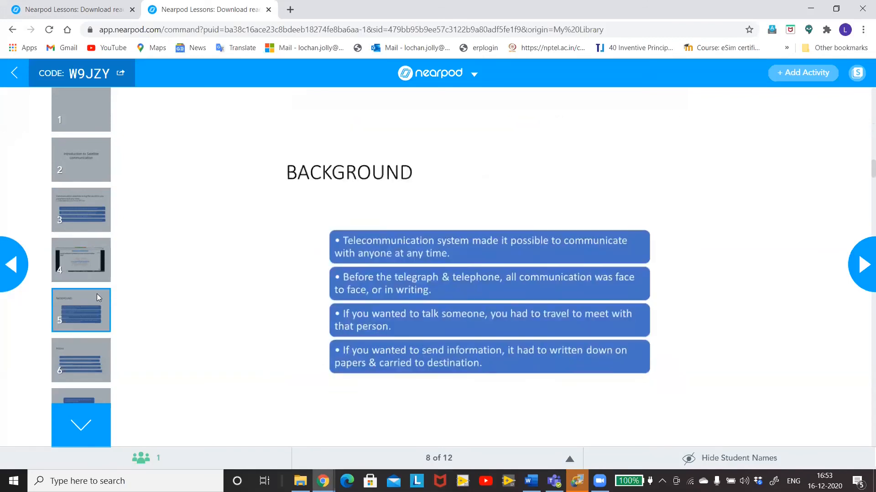
Advance to the Gravity And Orbits simulation, run it with Gravity Force, Velocity and Path shown, and switch gravity off
{"action": "left_click", "coordinate": [861, 258]}
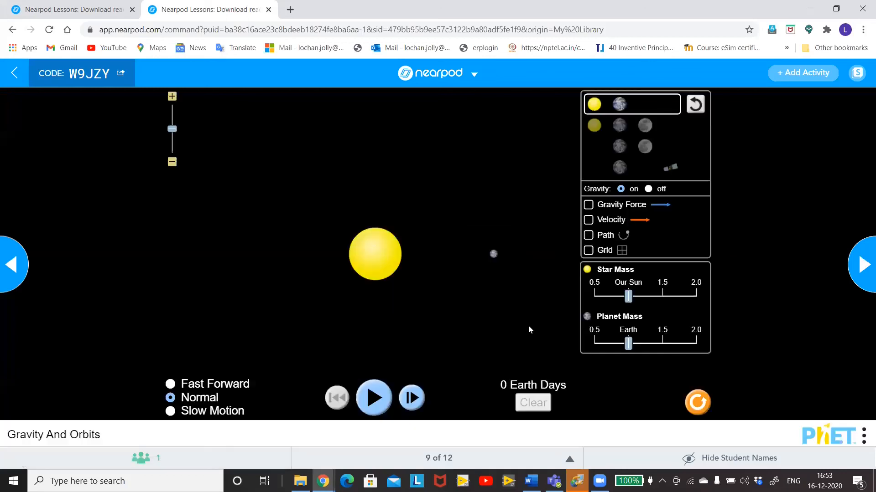
{"action": "left_click", "coordinate": [374, 404]}
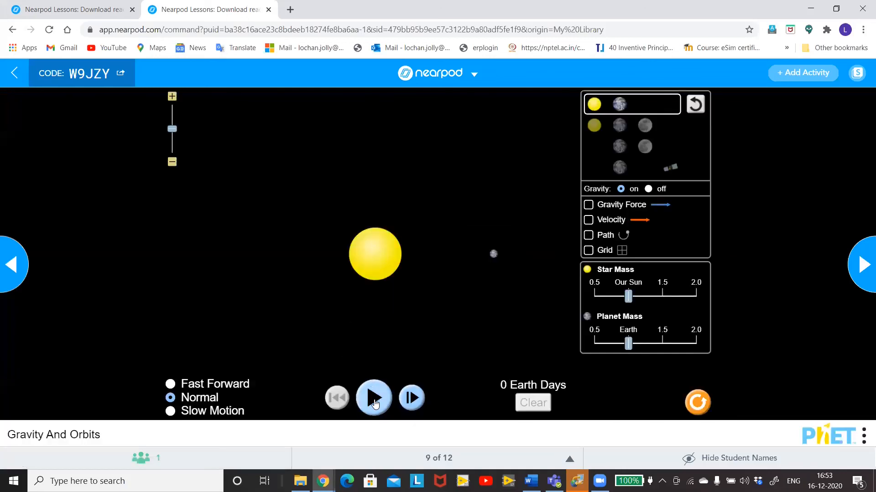
{"action": "left_click", "coordinate": [591, 208]}
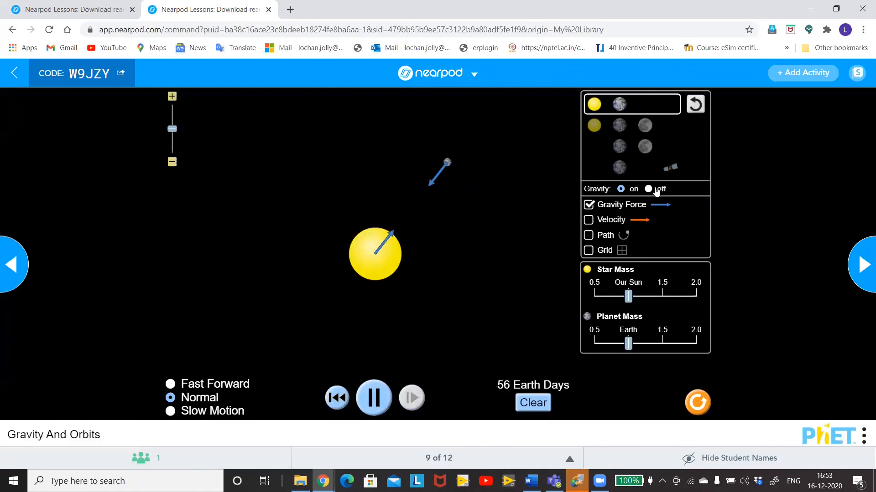
{"action": "left_click", "coordinate": [588, 219]}
{"action": "left_click", "coordinate": [589, 235]}
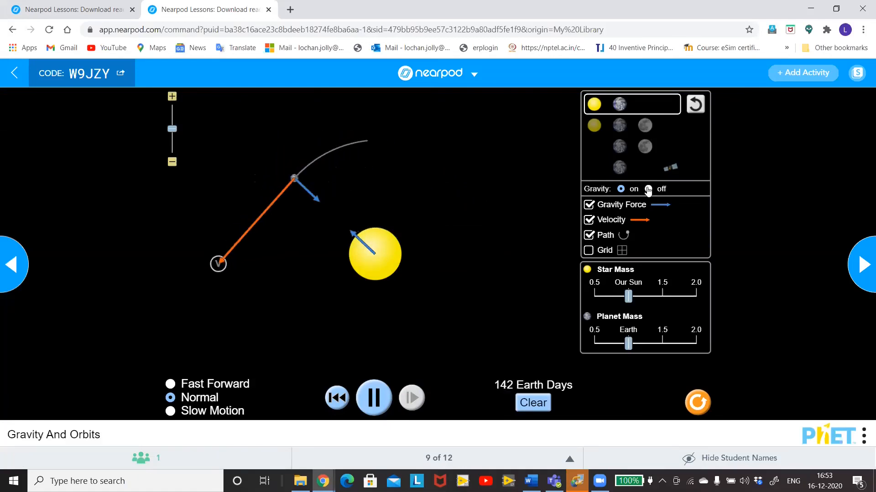
{"action": "left_click", "coordinate": [648, 189]}
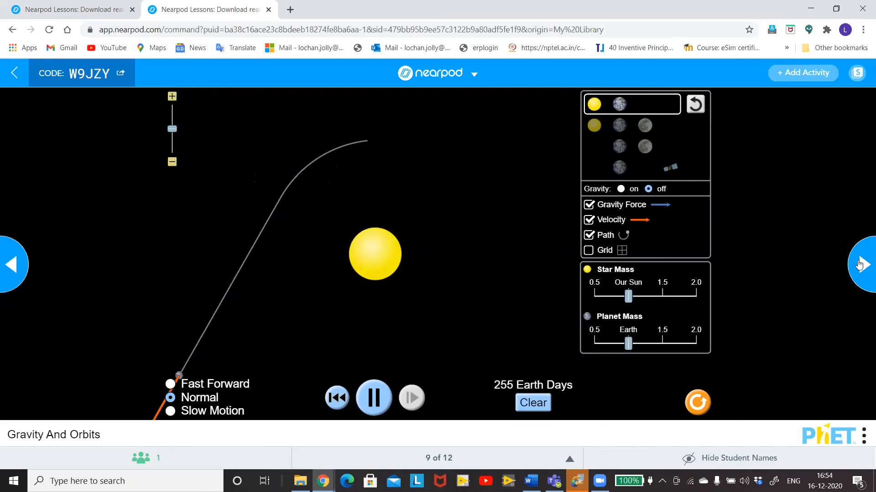
Advance to the "Definitions" matching activity, view its pairs and close the pairs window
{"action": "left_click", "coordinate": [856, 262]}
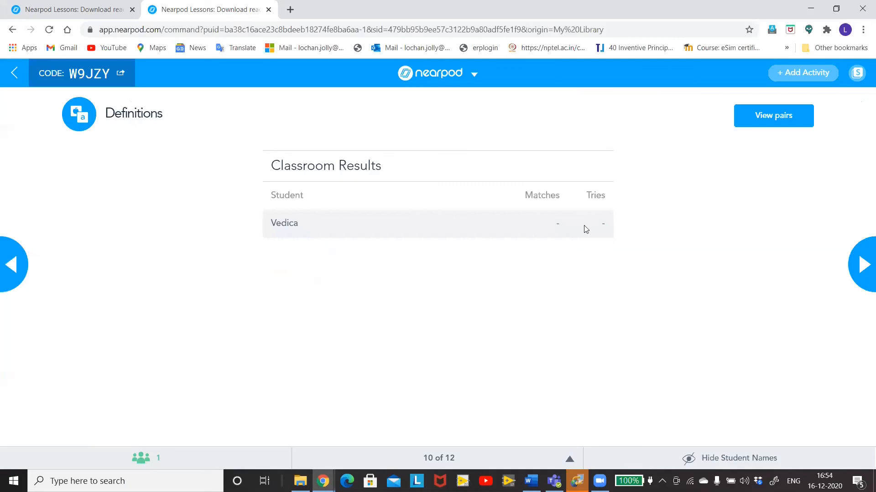
{"action": "left_click", "coordinate": [768, 113]}
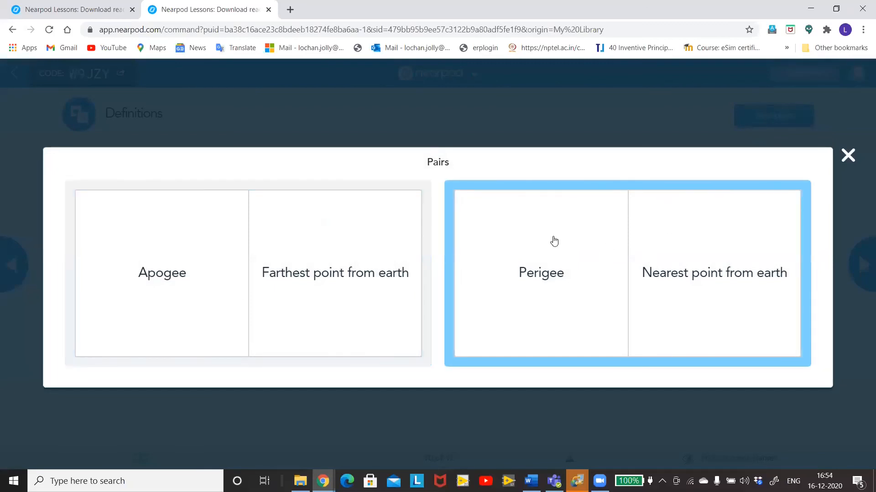
{"action": "left_click", "coordinate": [847, 157]}
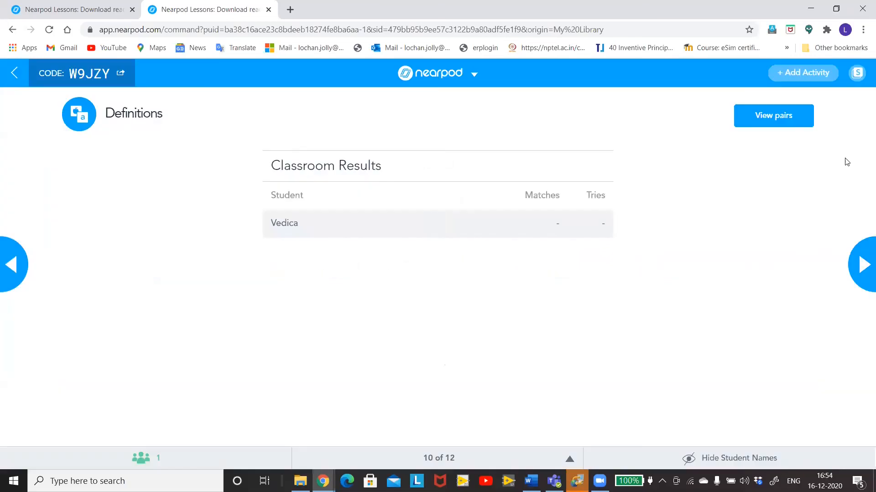
Advance past the poll "In a orbit satellite is accelerating" to Time to Climb and start the game with the Underwater theme
{"action": "left_click", "coordinate": [860, 264]}
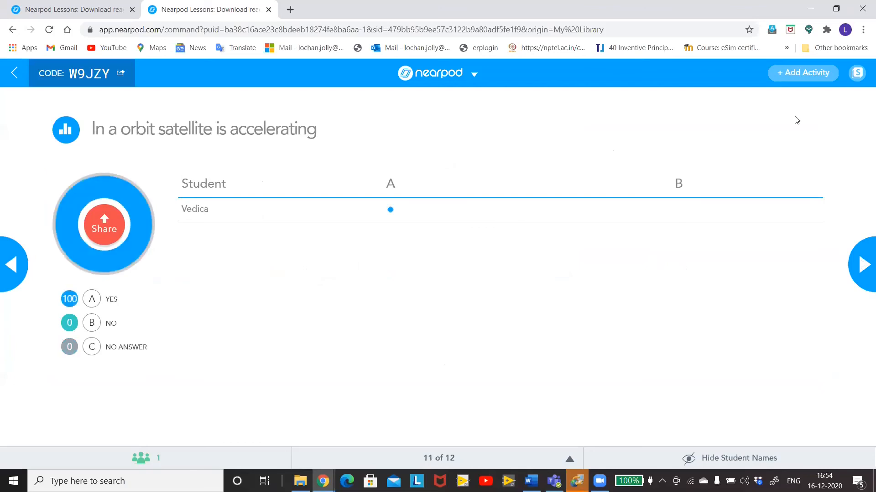
{"action": "left_click", "coordinate": [861, 255]}
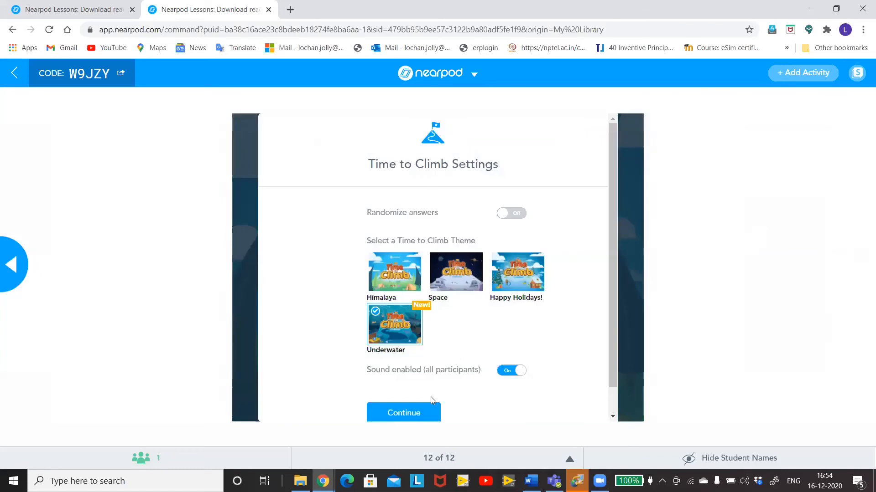
{"action": "left_click", "coordinate": [407, 412]}
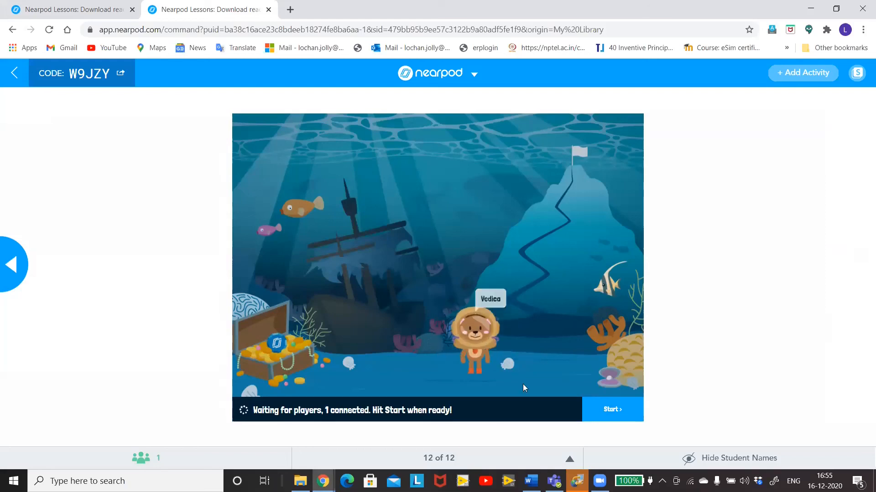
{"action": "left_click", "coordinate": [613, 411]}
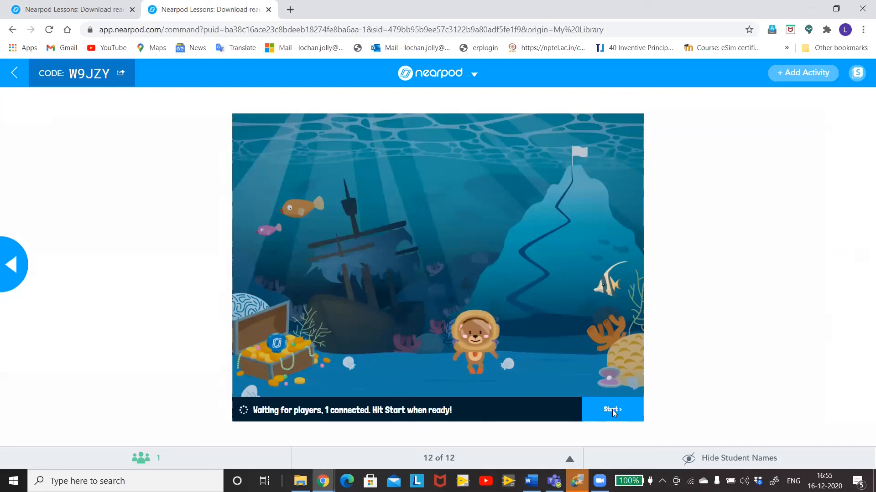